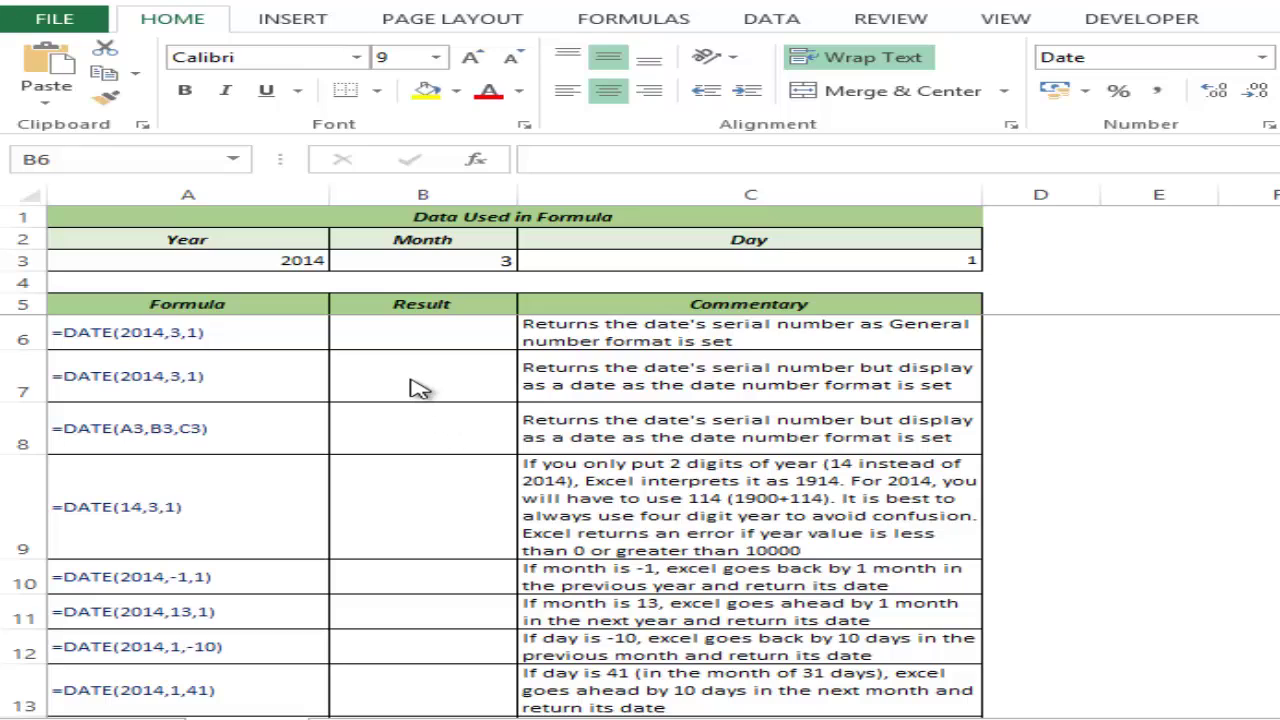
- Enter the formula =DATE(2014,3,1) in result cell B6 and change the cell's number format to General
left_click(420, 344)
type("=")
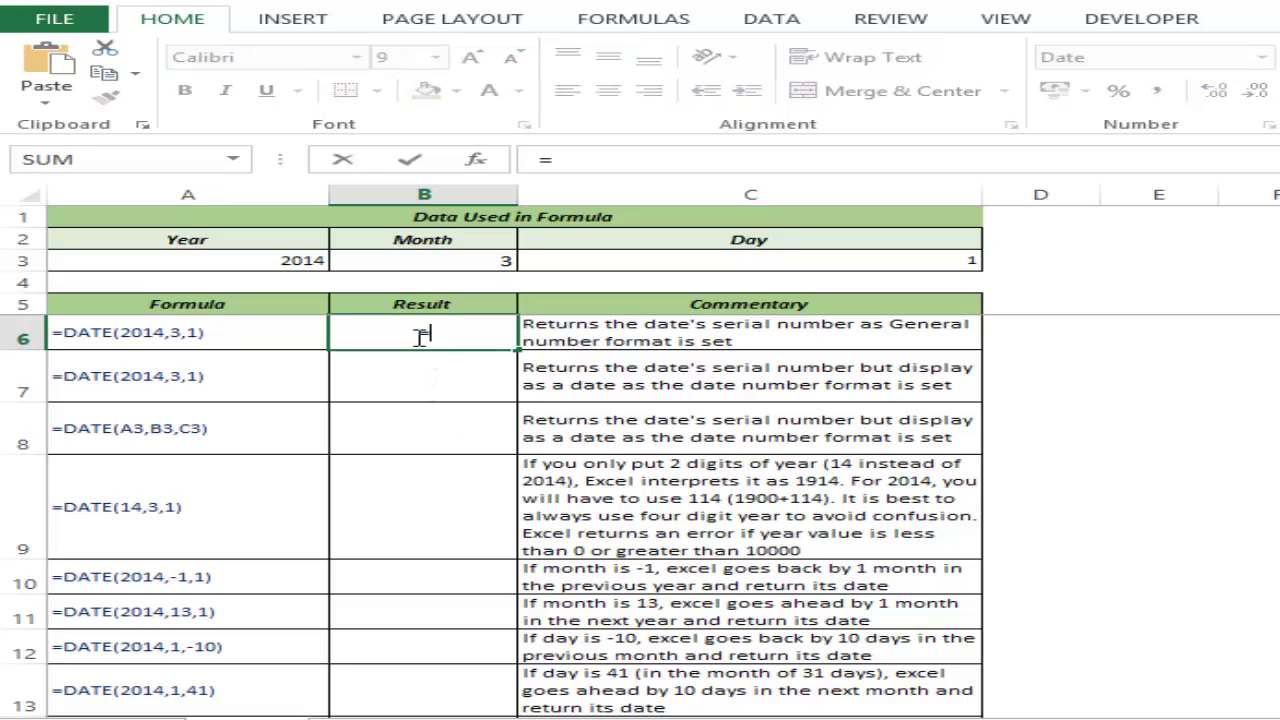
type("date")
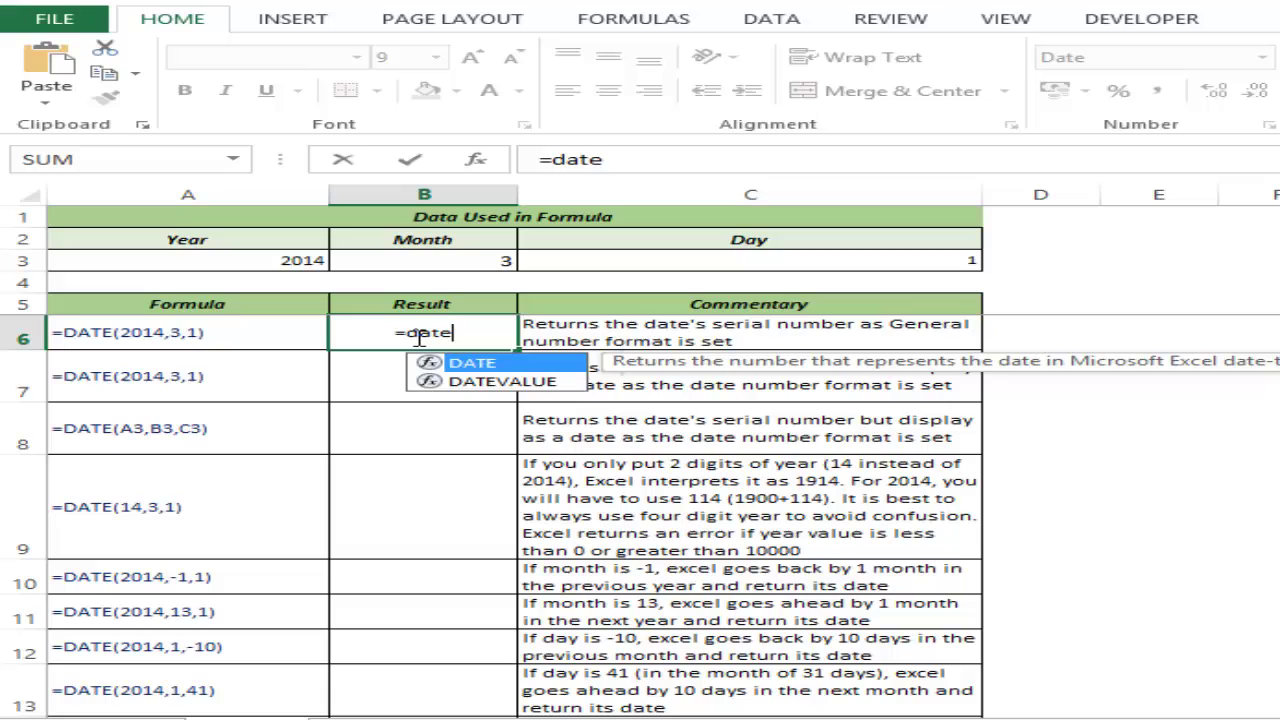
key("Tab")
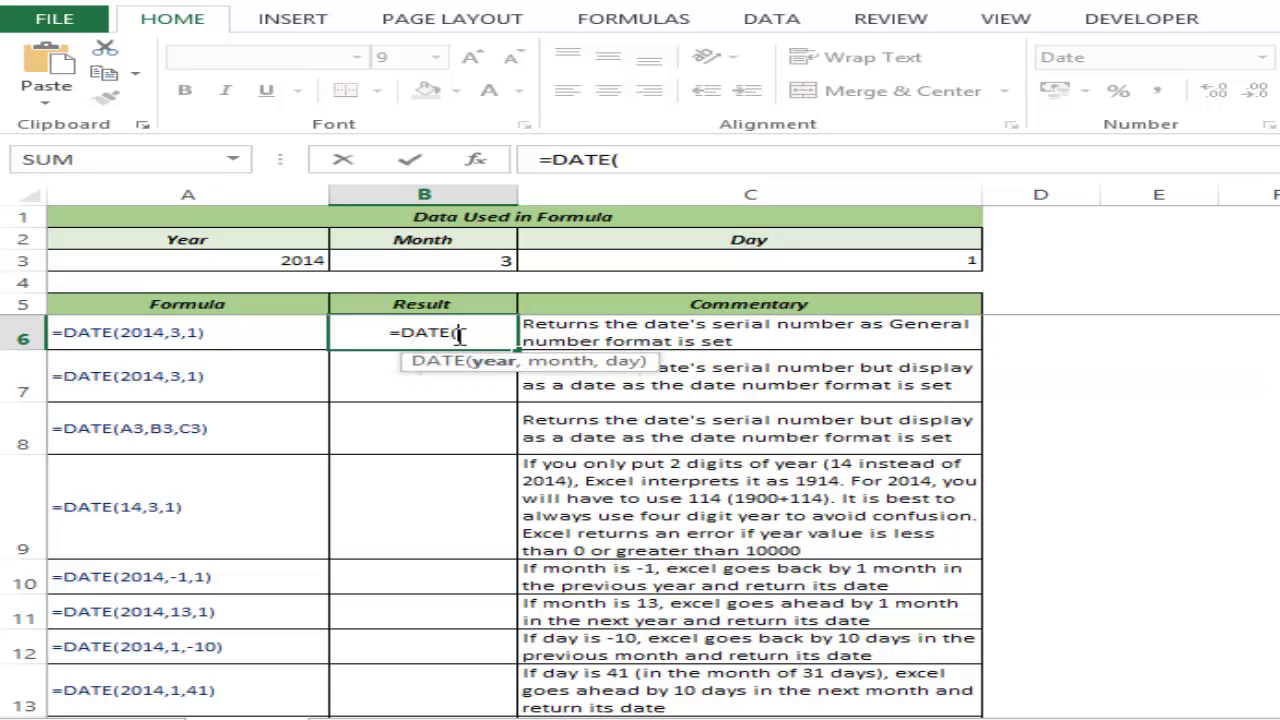
type("201")
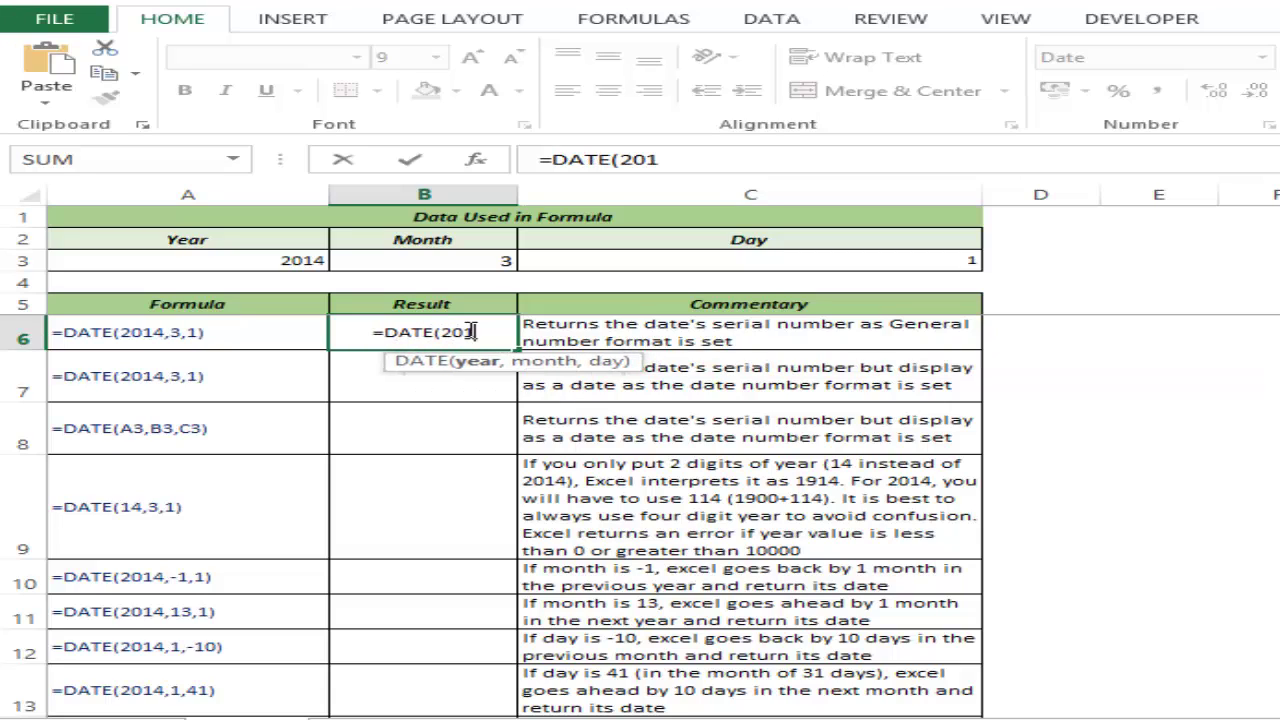
type("4,")
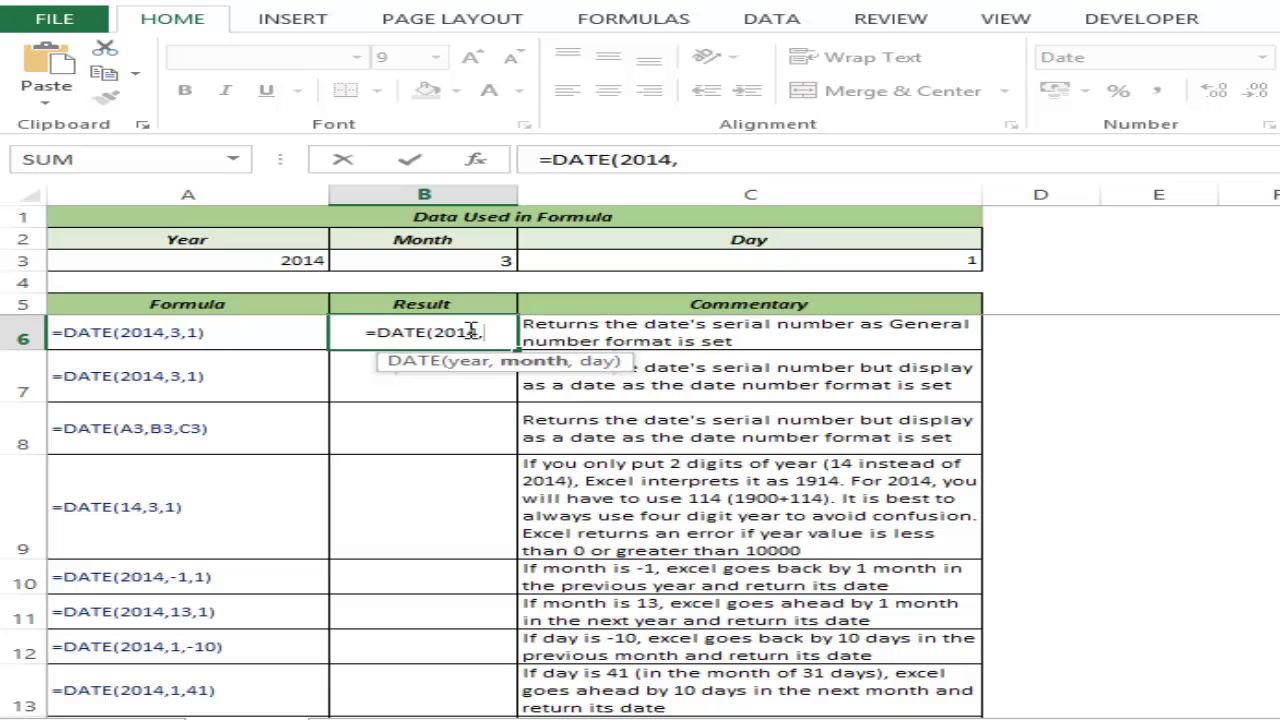
type("3")
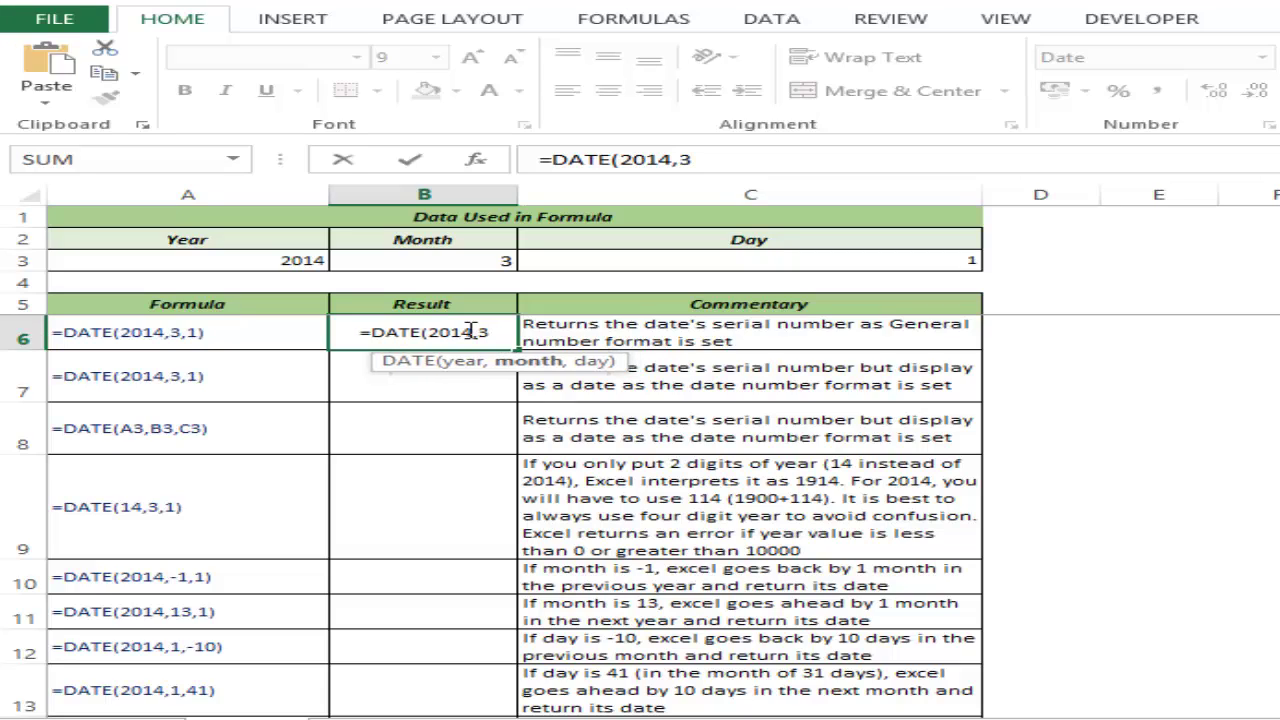
type(",1")
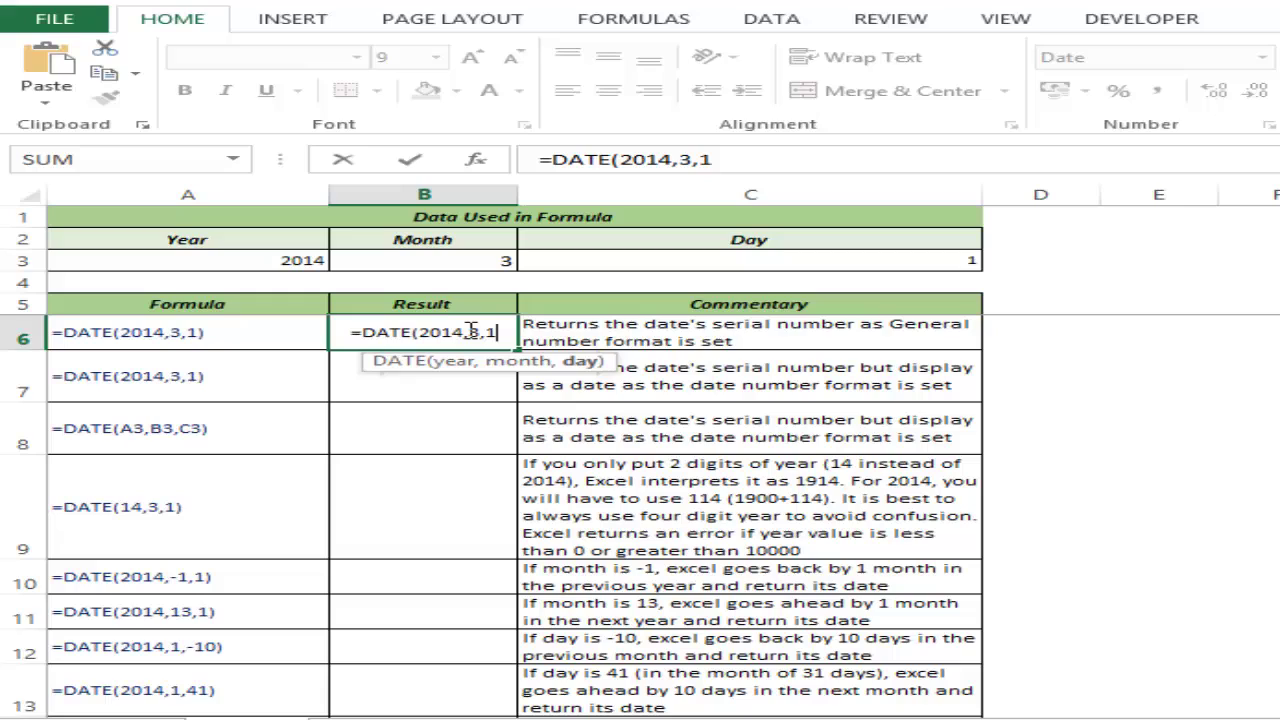
type(")")
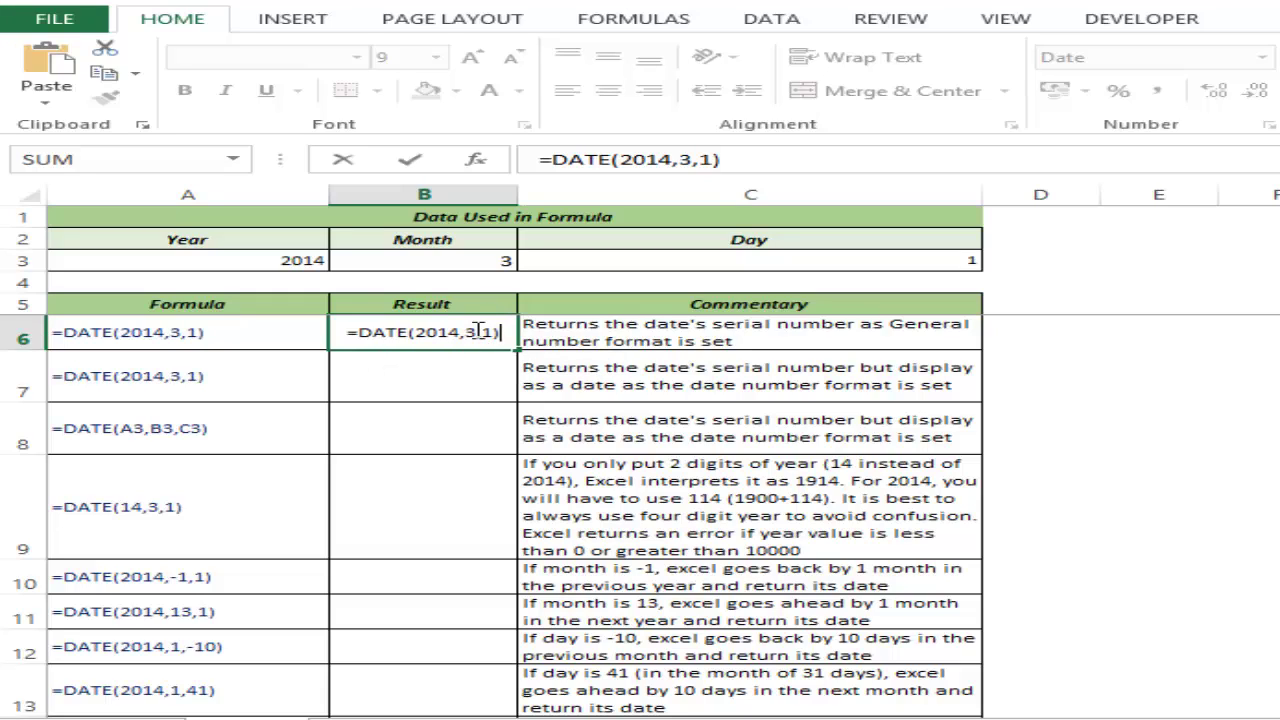
key("ctrl+Return")
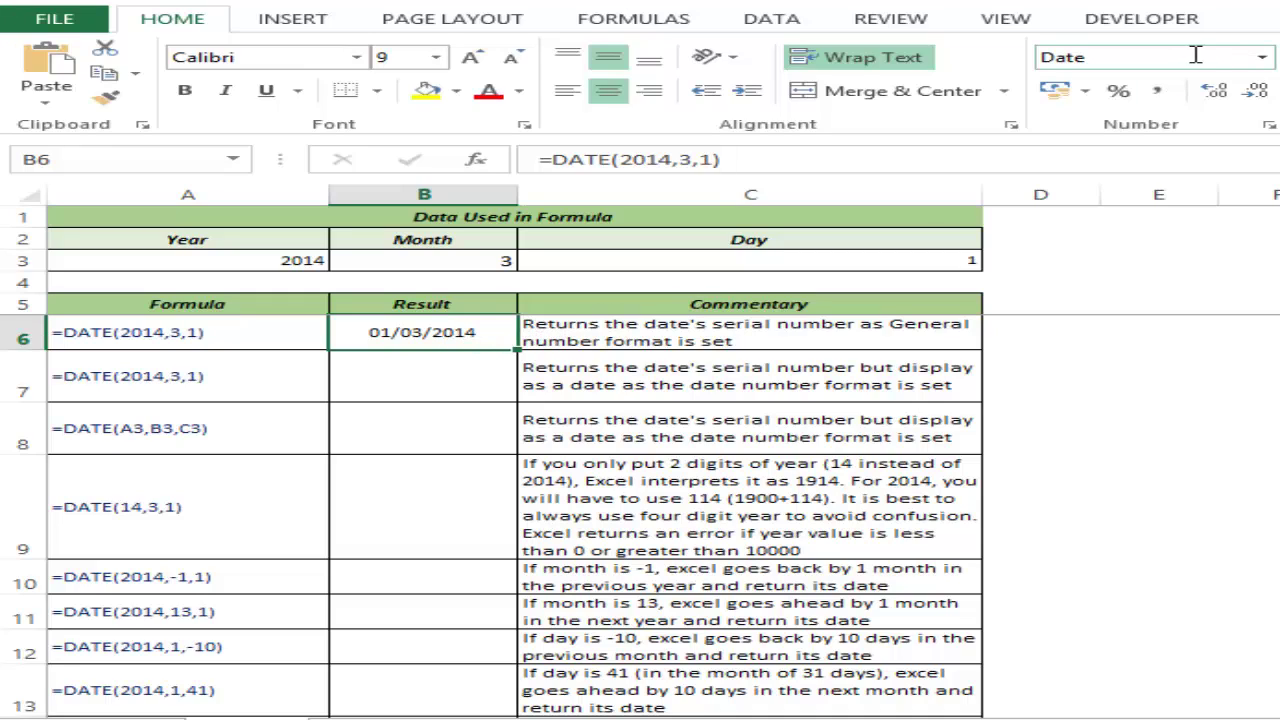
left_click(1262, 57)
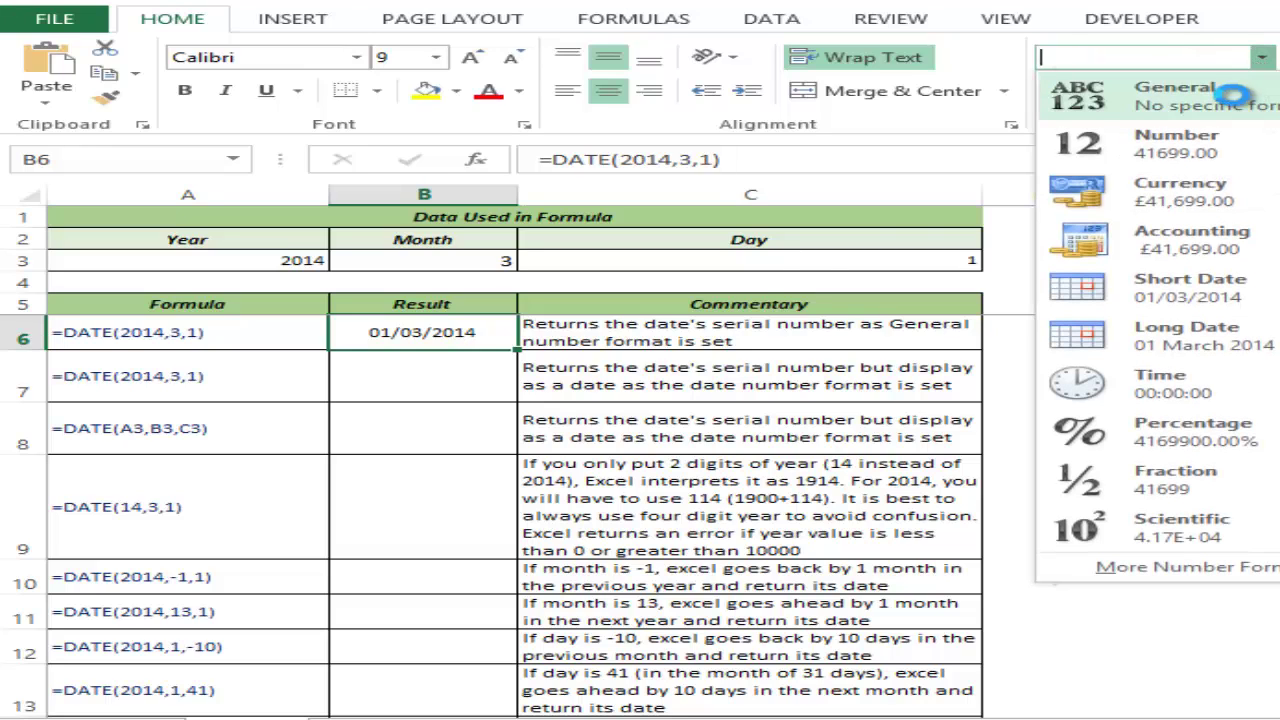
left_click(1233, 92)
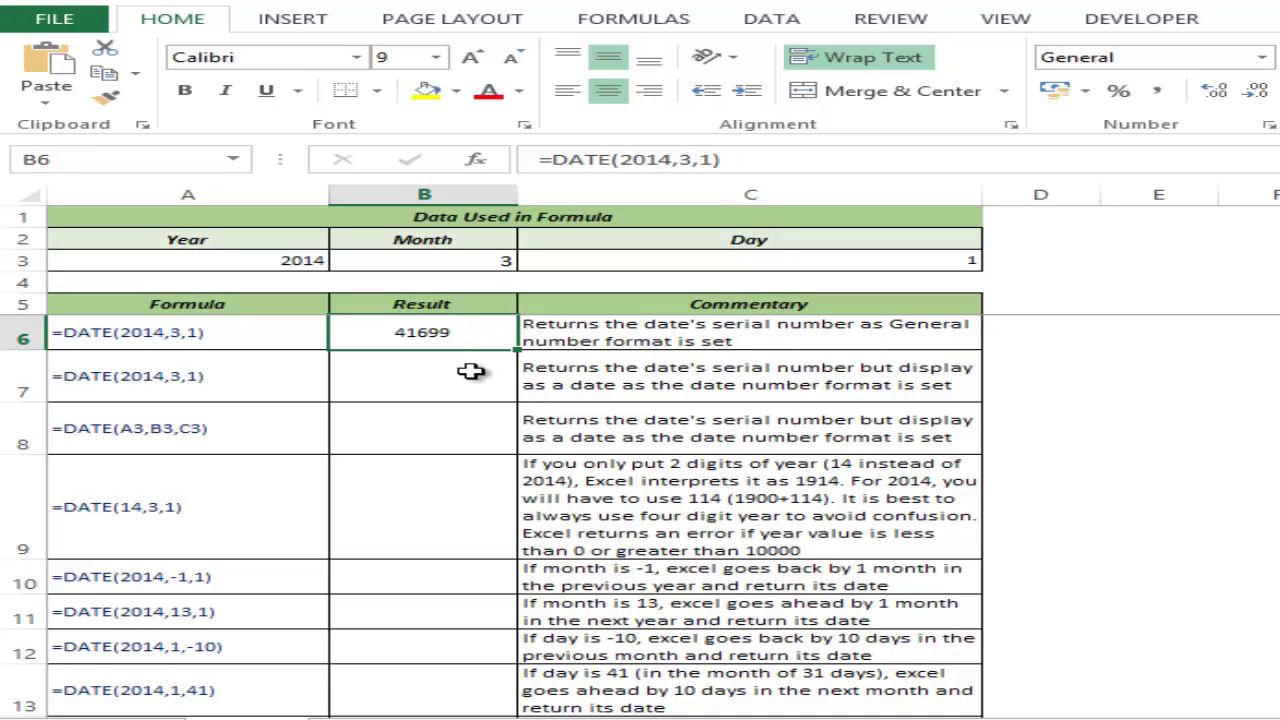
- Enter the formula =DATE(2014,3,1) in result cell B7, keeping its Date number format
left_click(472, 375)
type("=DATE(")
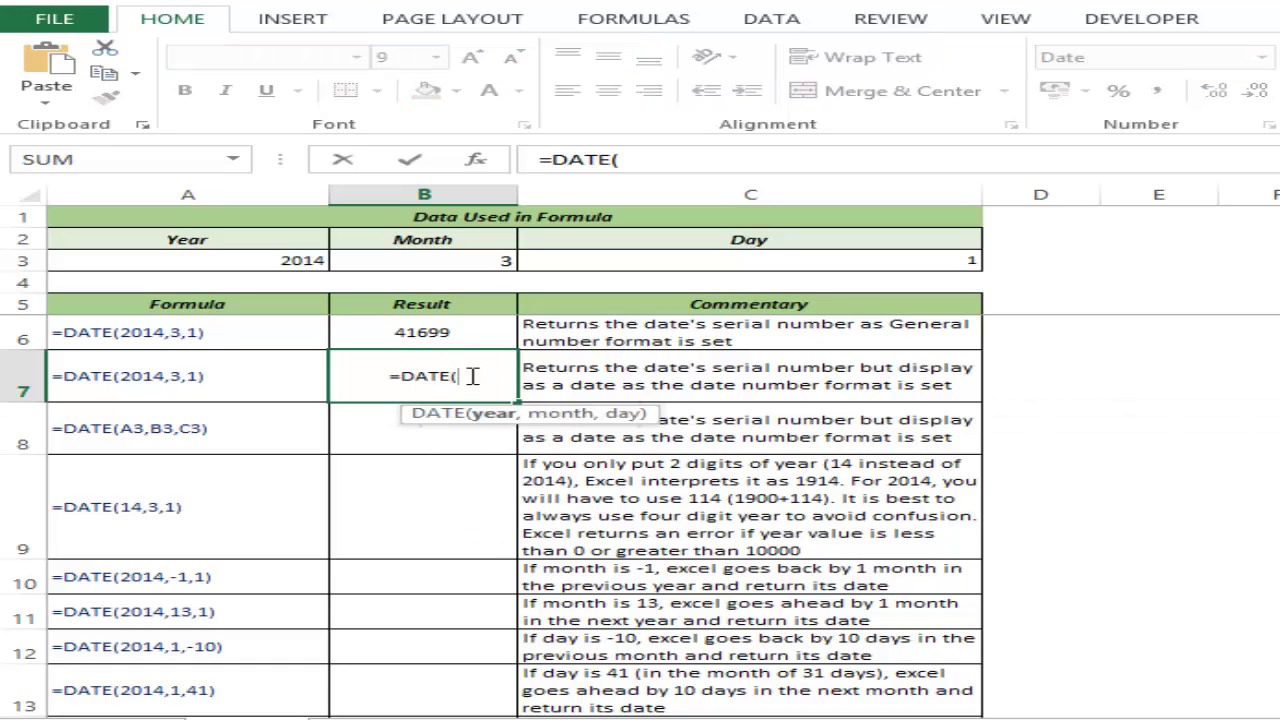
type("2014")
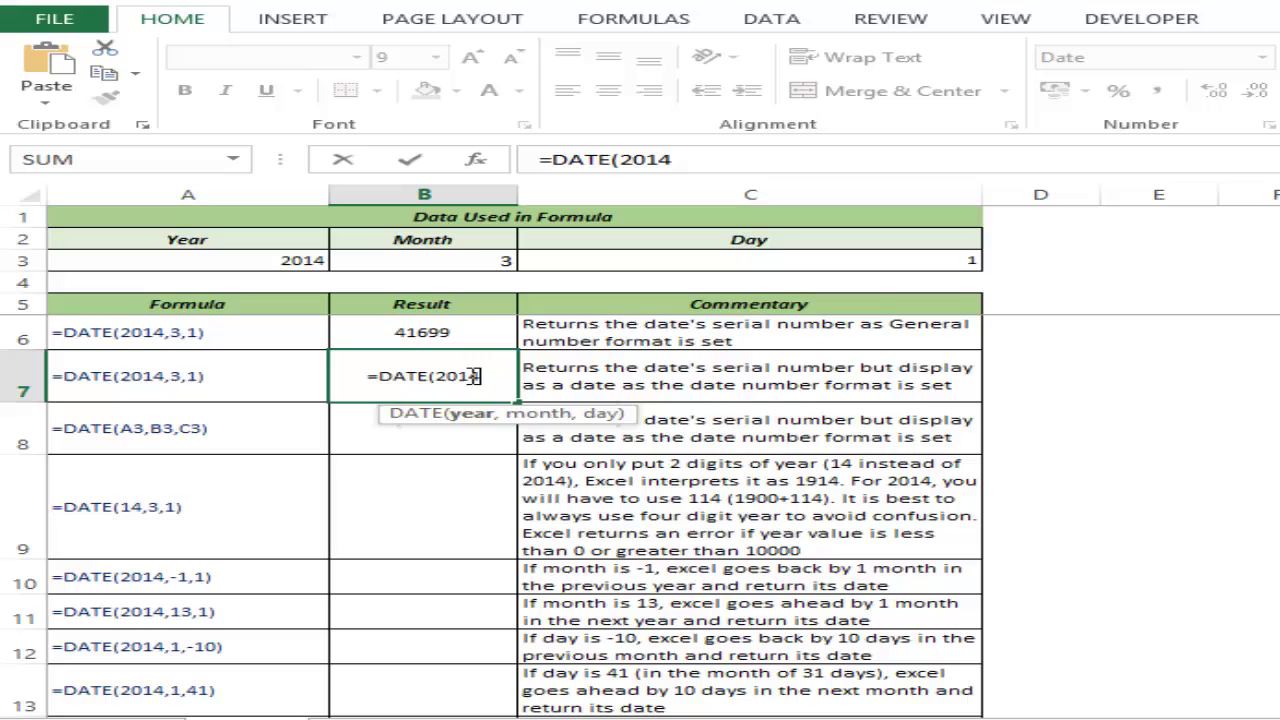
type(",3,1)")
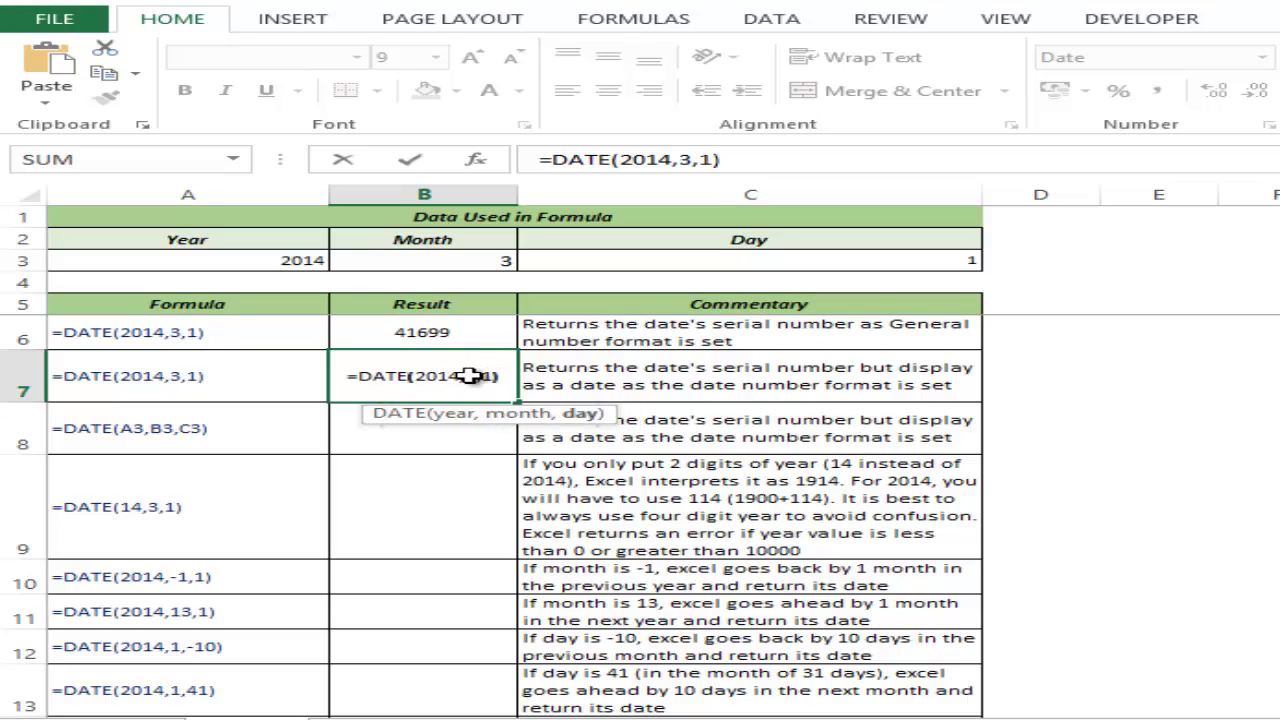
key("Return")
left_click(470, 376)
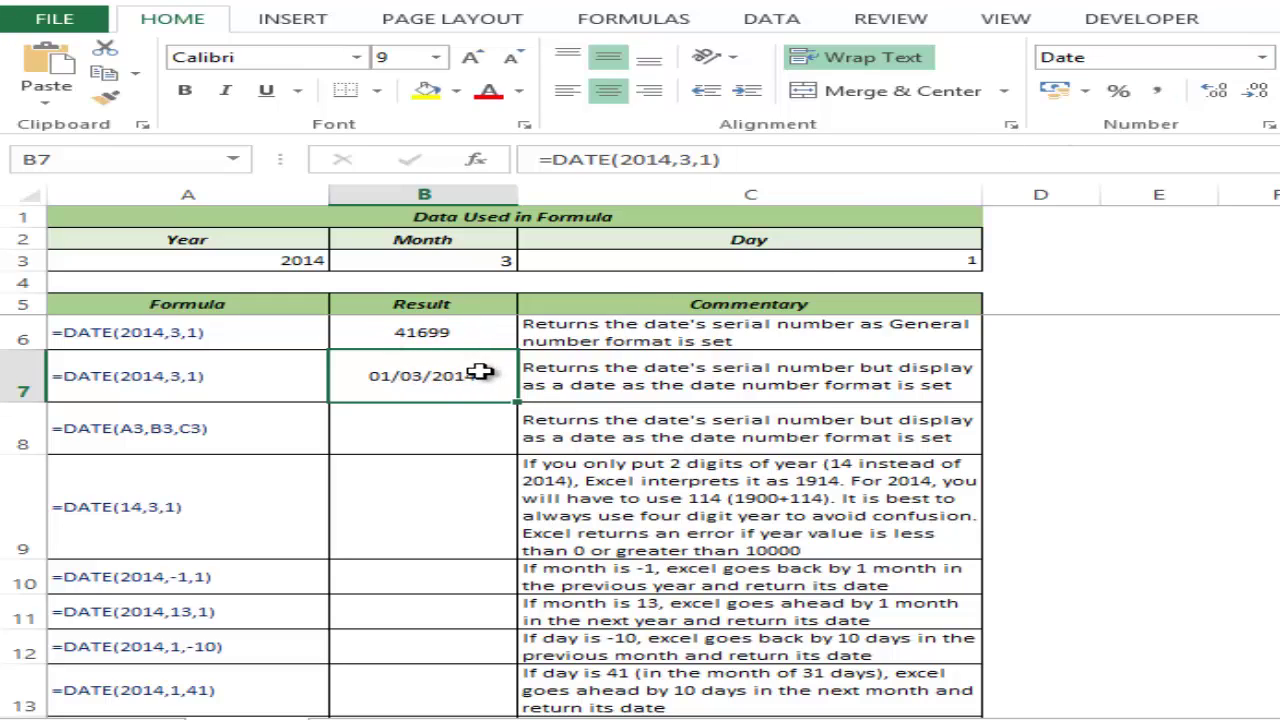
- Enter =DATE(A3,B3,C3) in result cell B8, referencing the year, month and day cells in row 3
left_click(454, 426)
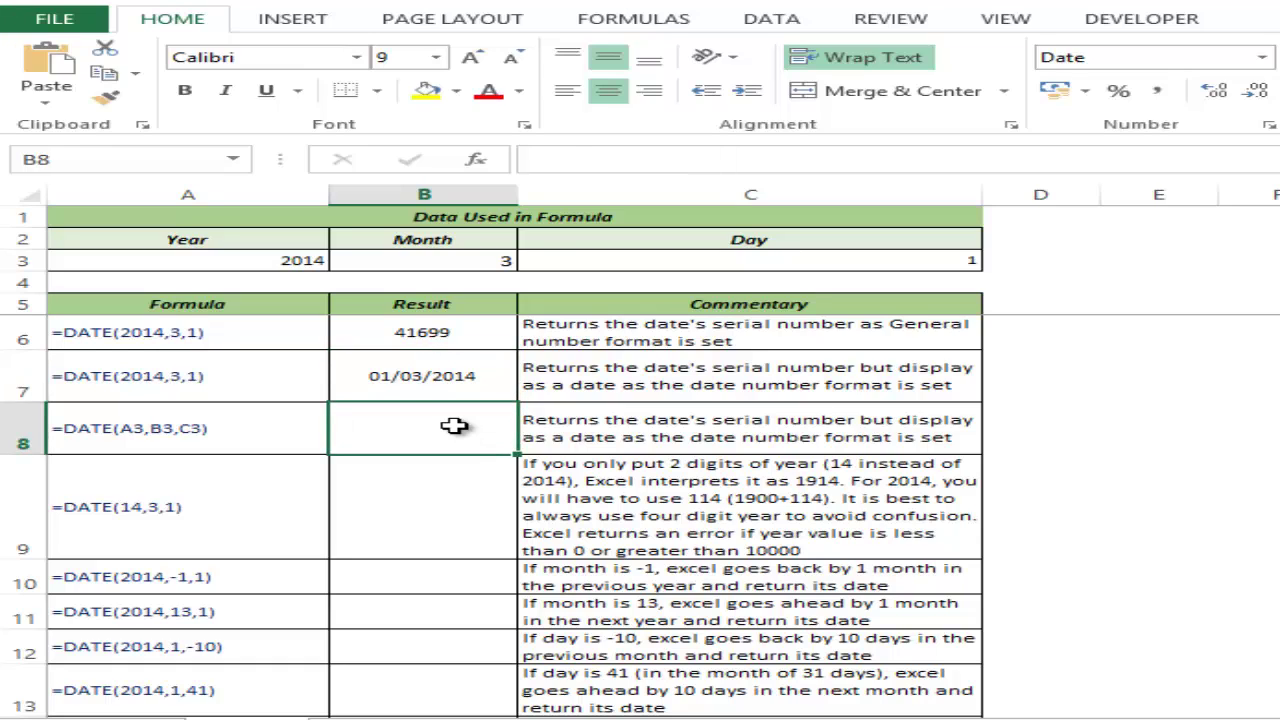
type("=date")
key("Tab")
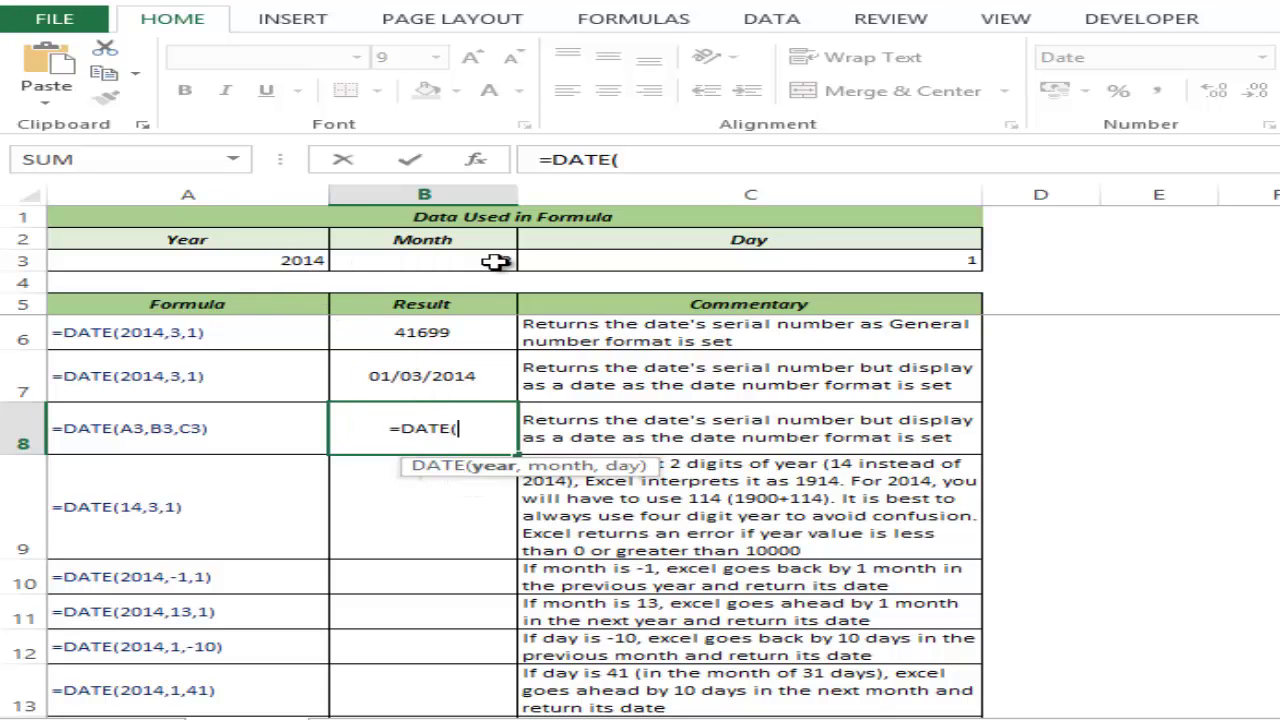
left_click(288, 262)
type(",")
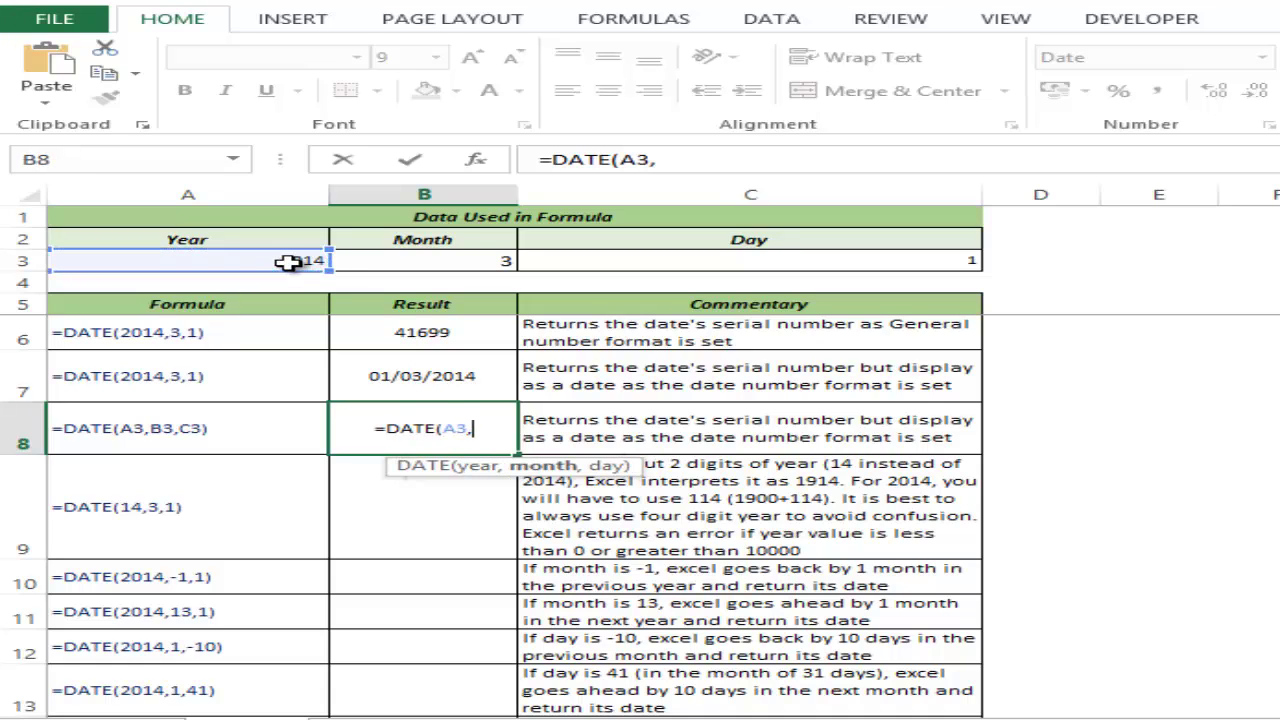
left_click(445, 260)
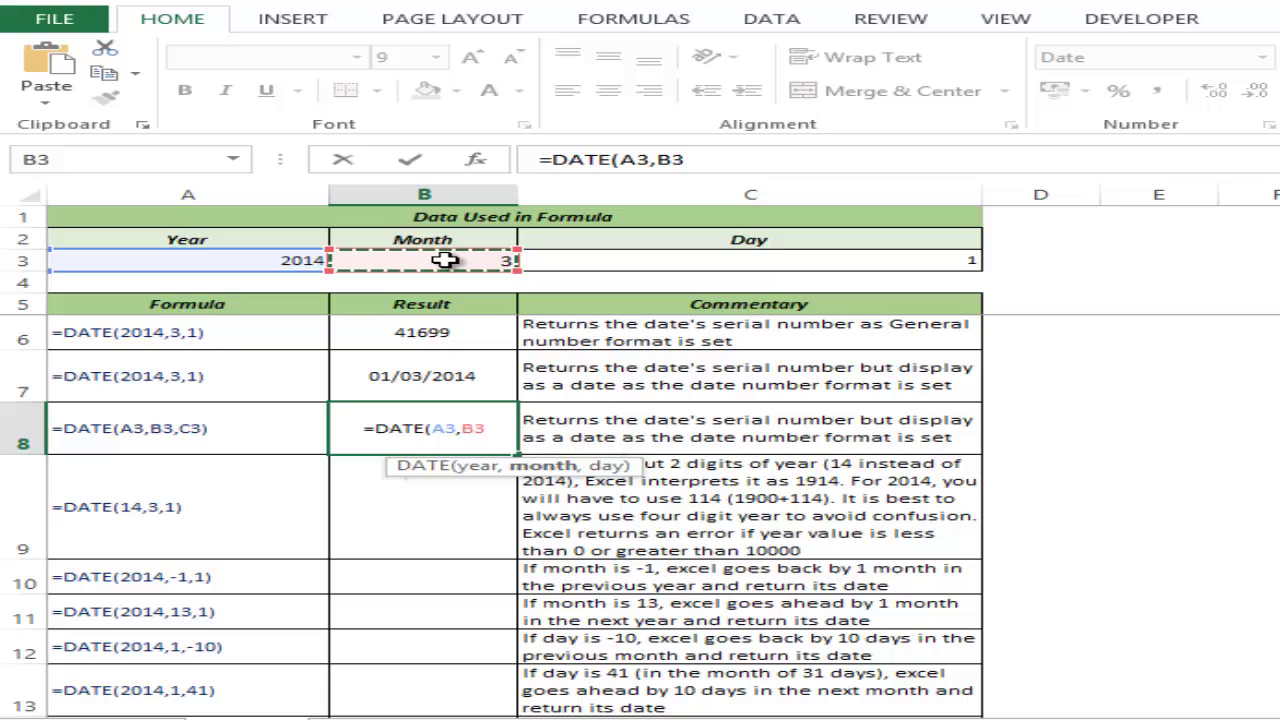
type(",")
left_click(555, 261)
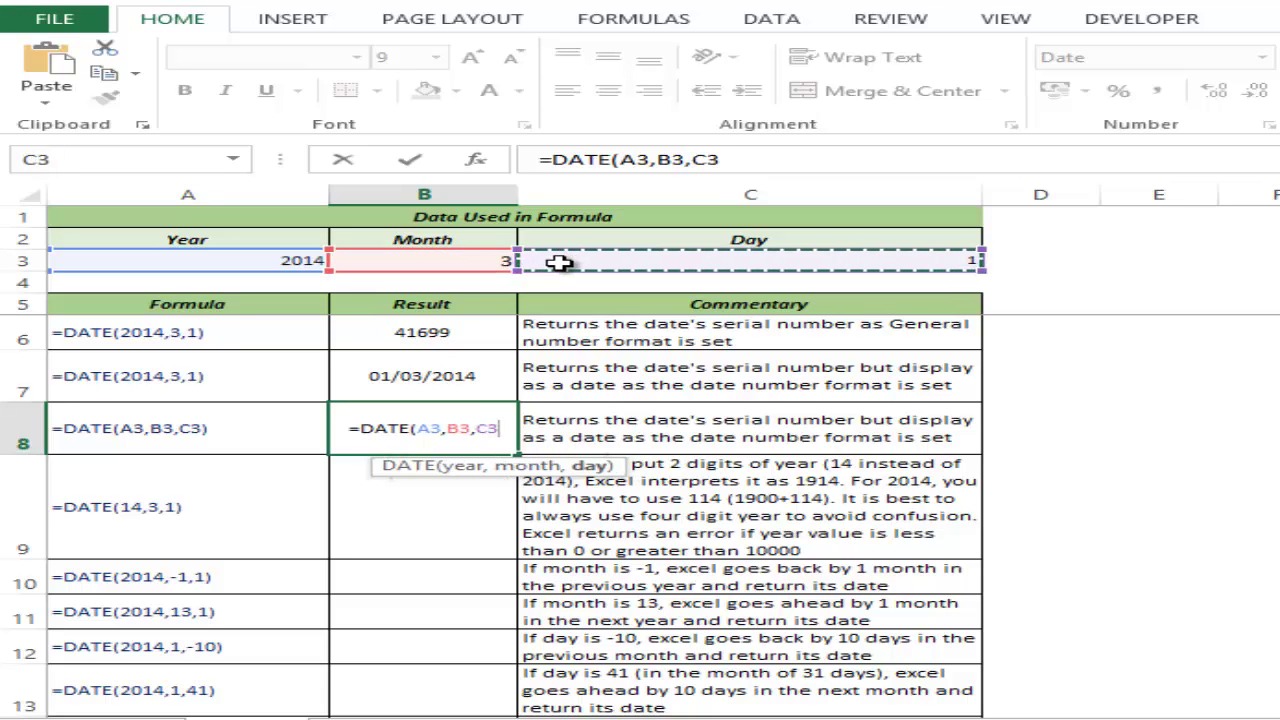
type(")")
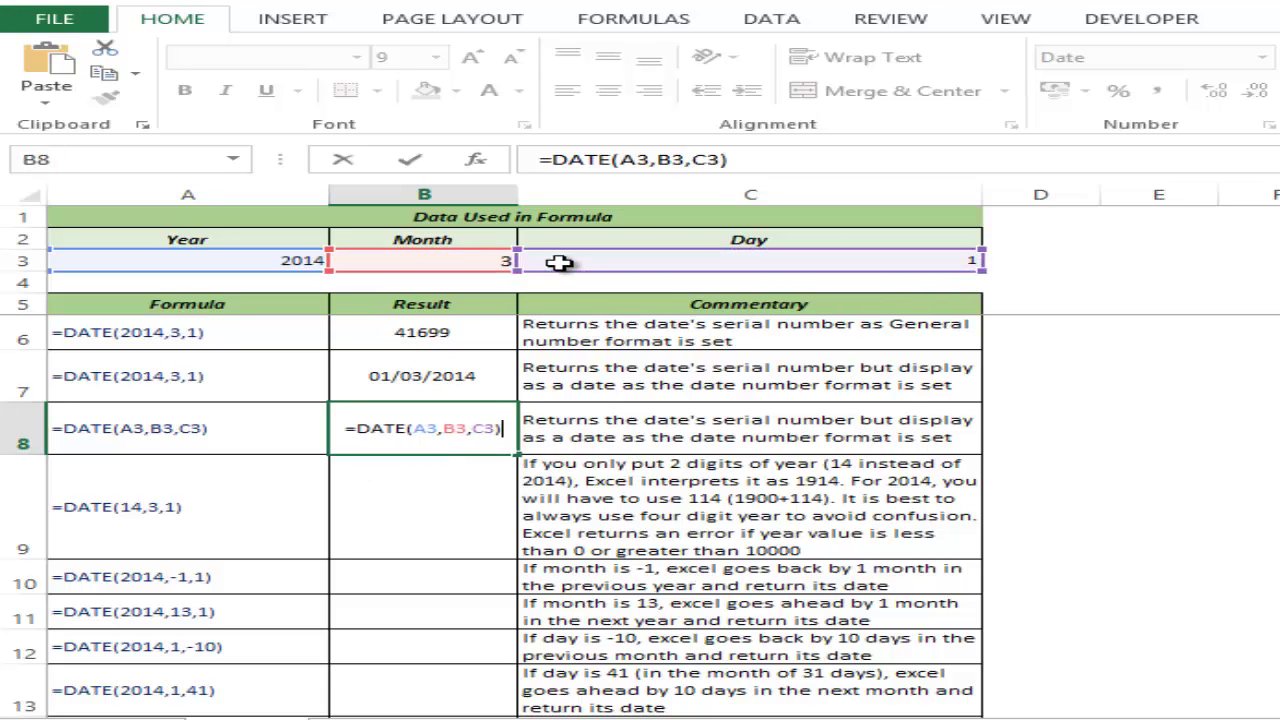
key("ctrl+Return")
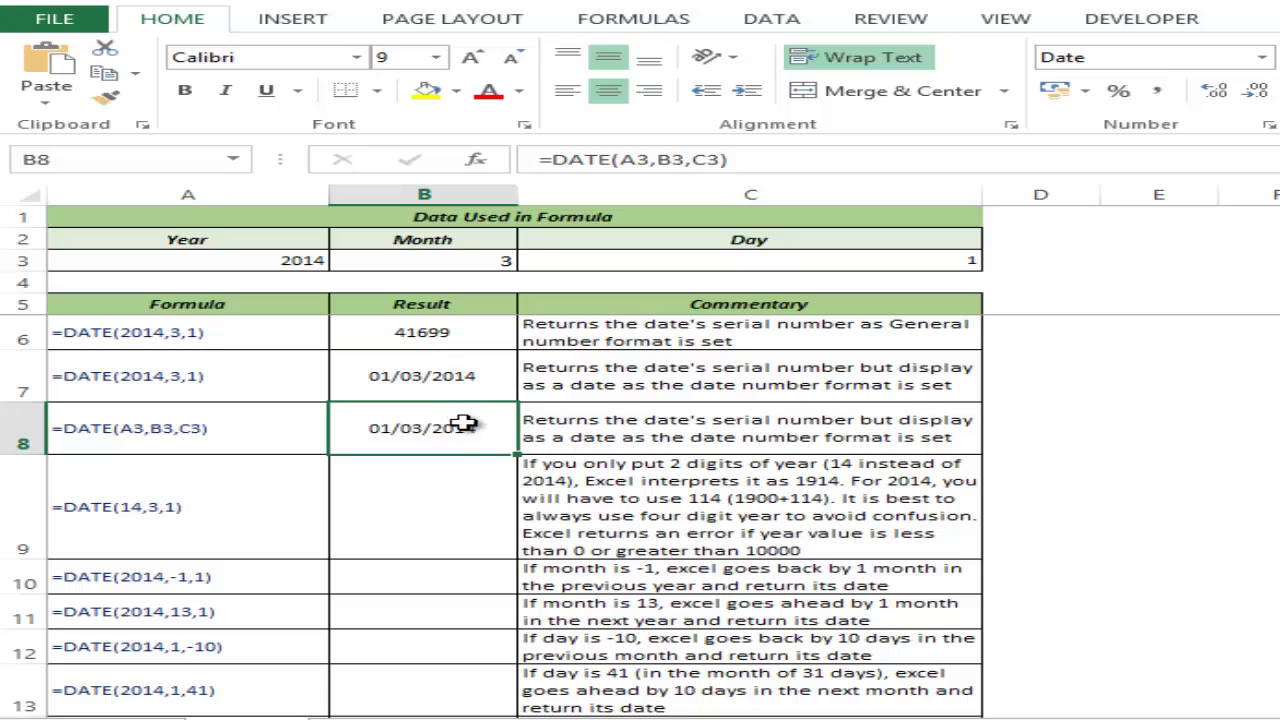
- Enter the formula =DATE(14,3,1), with a two-digit year, in result cell B9
left_click(440, 519)
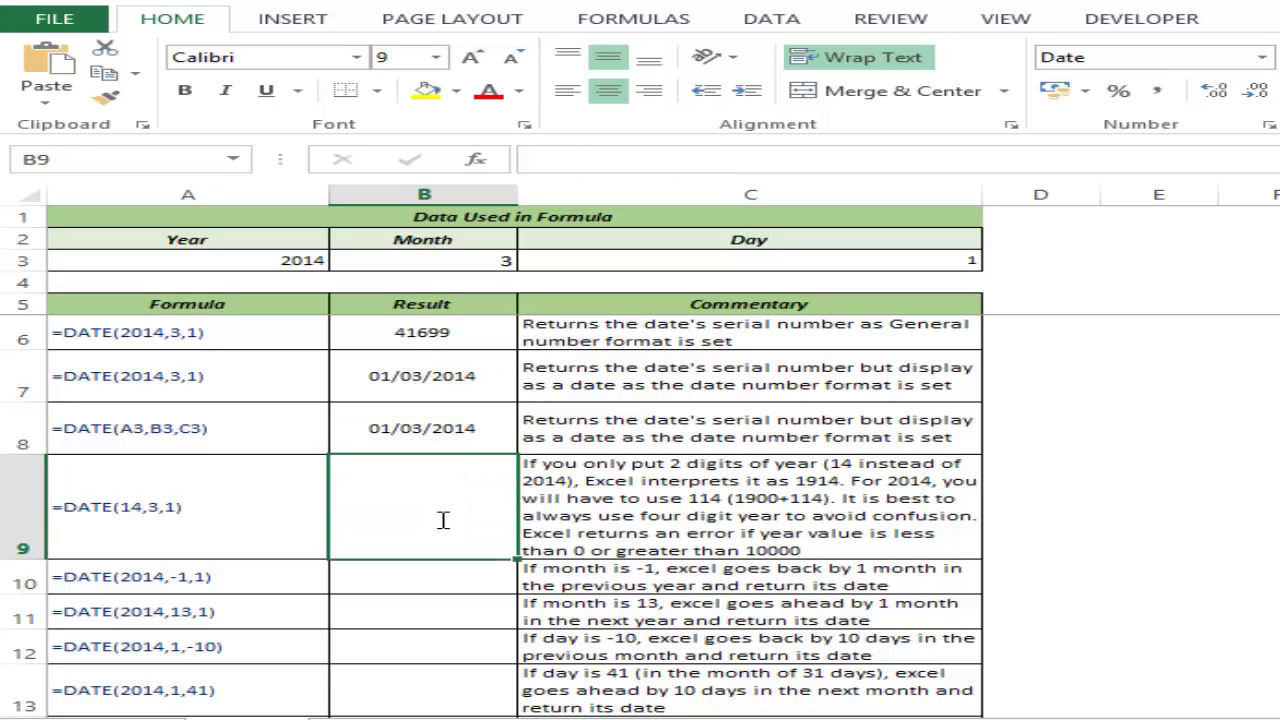
type("=date")
key("Tab")
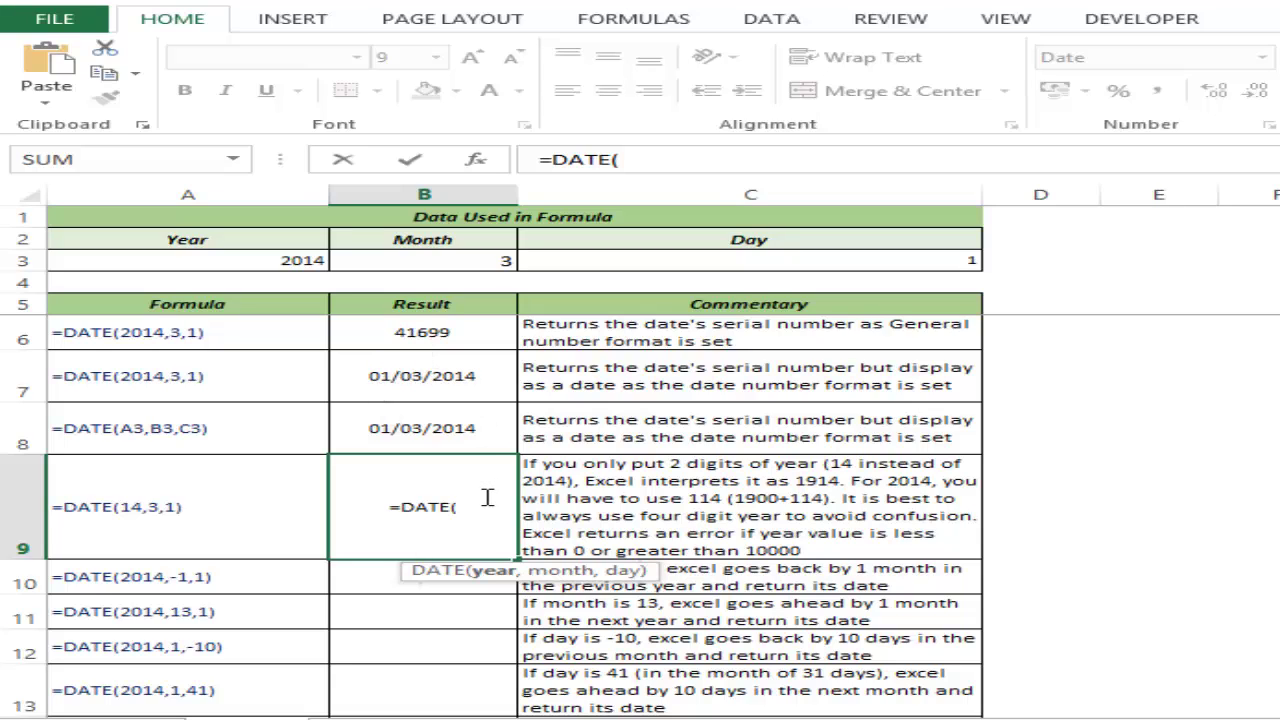
type("14")
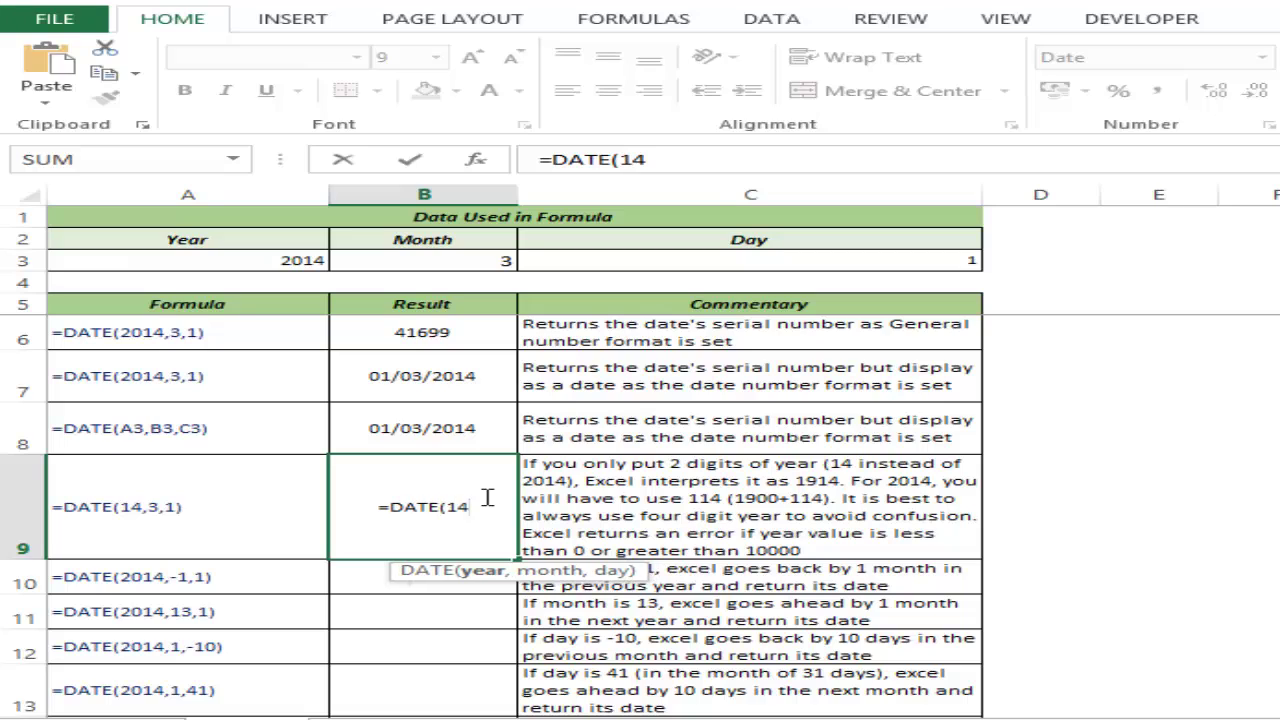
type(",")
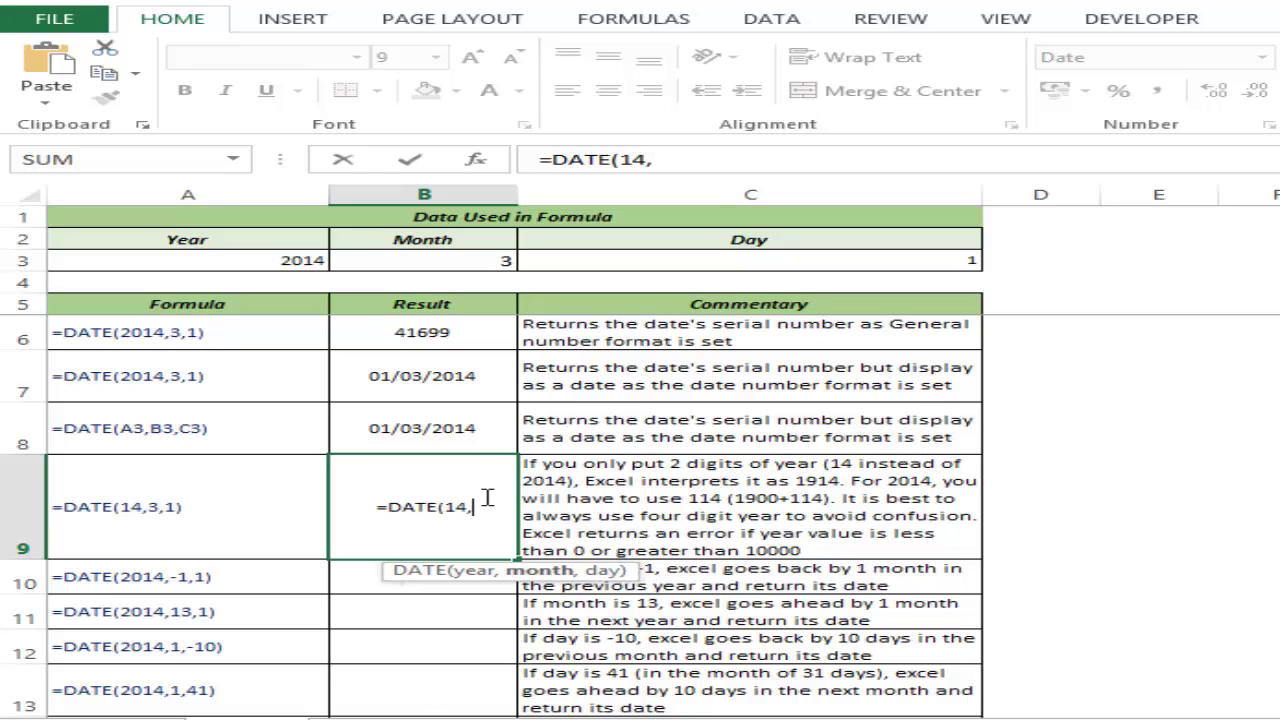
type("3,1)")
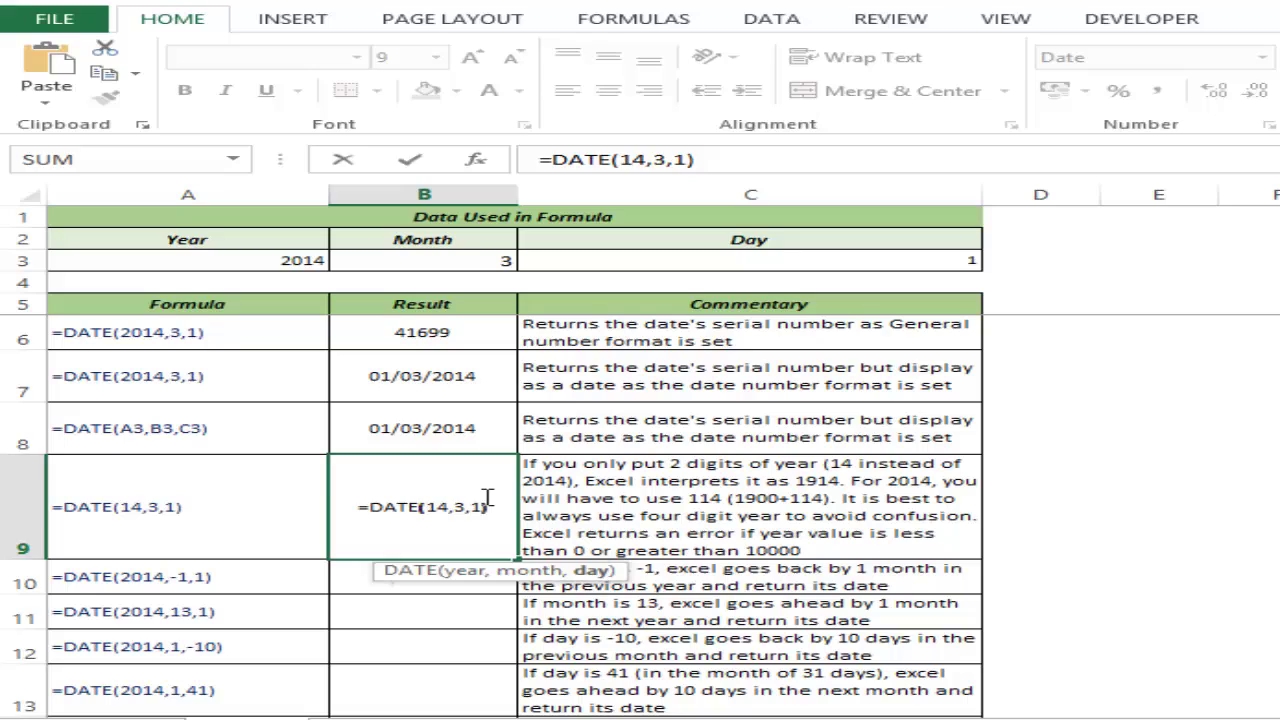
key("Return")
left_click(478, 494)
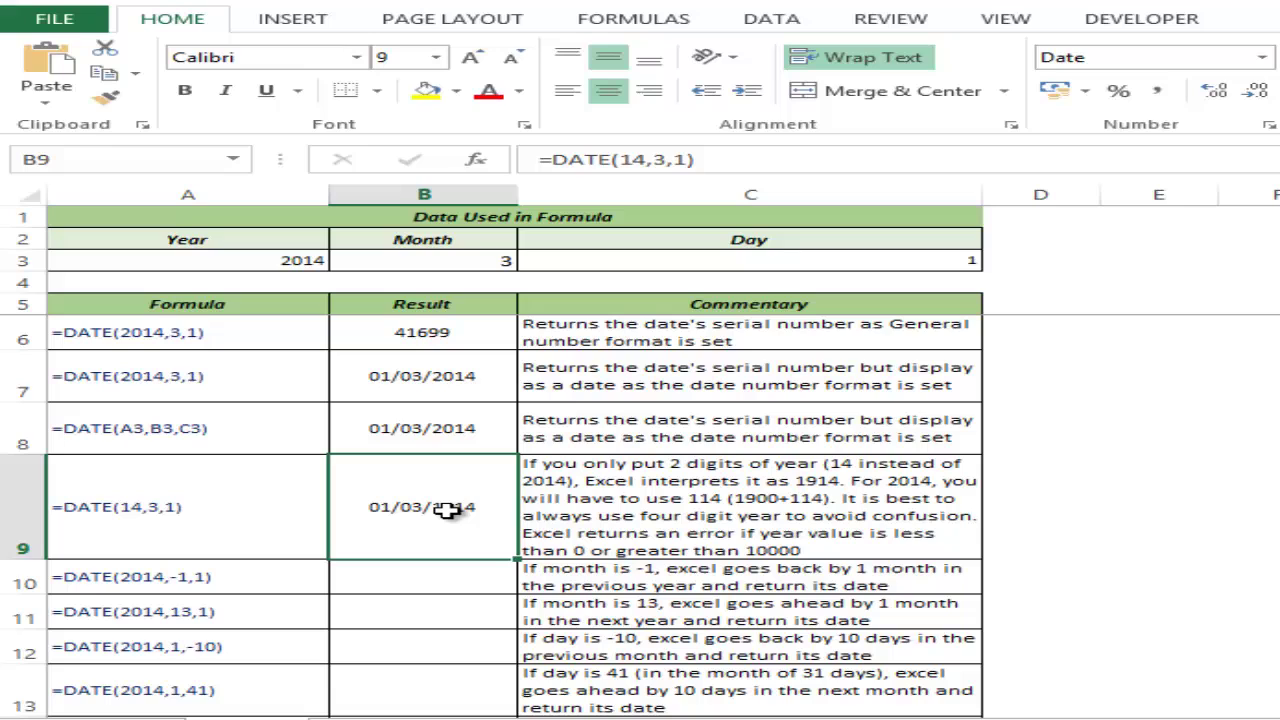
- Enter the formula =DATE(2014,-1,1), with a negative month, in result cell B10
key("Down")
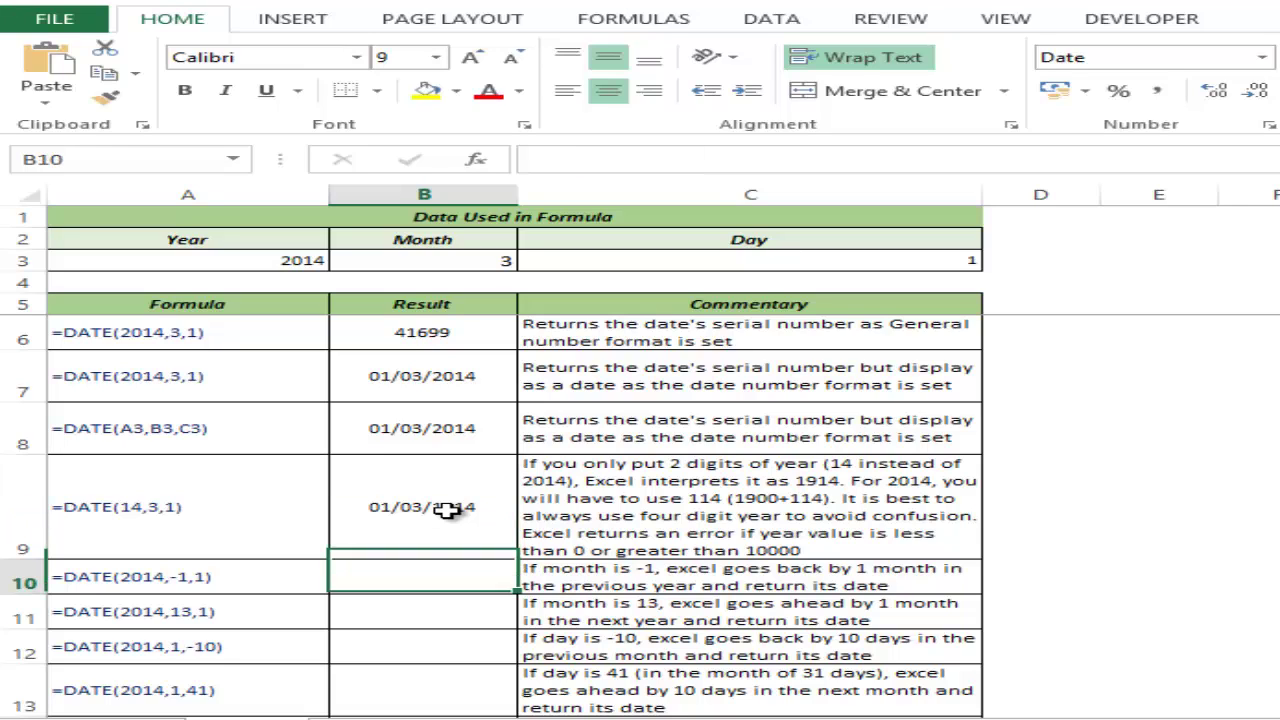
type("=da")
key("Tab")
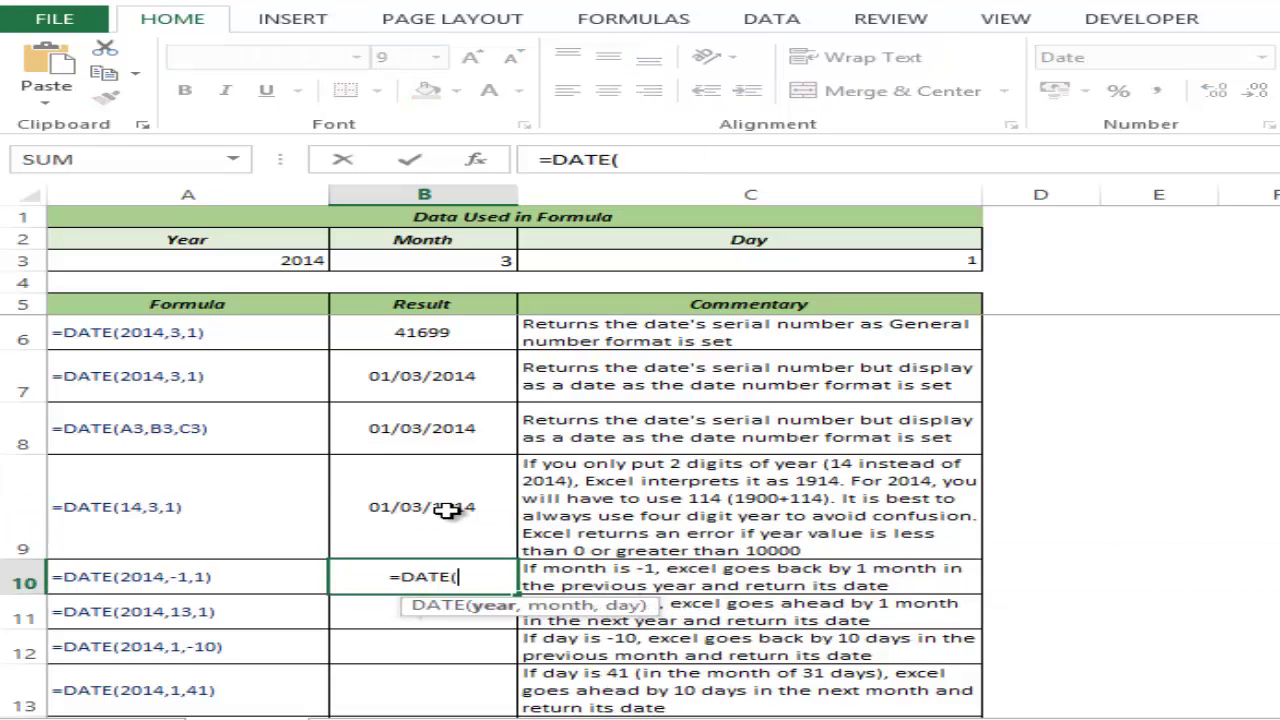
type("2014")
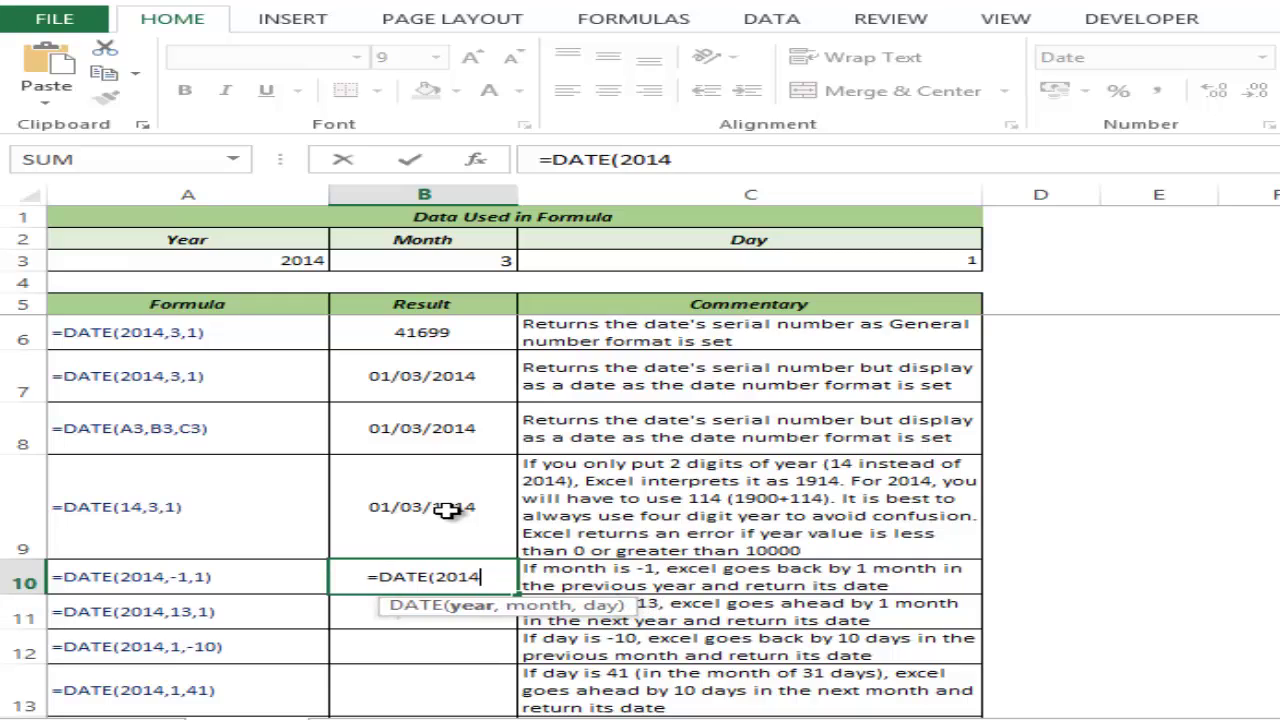
type(",")
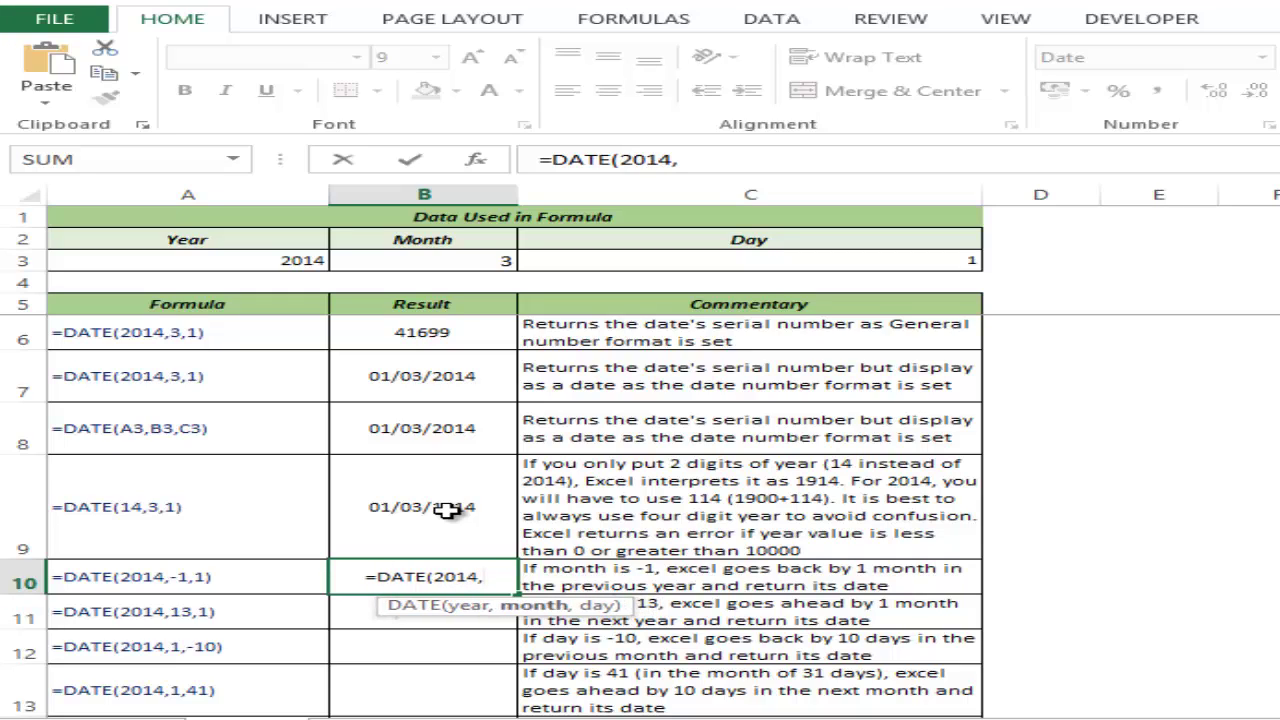
type("-1")
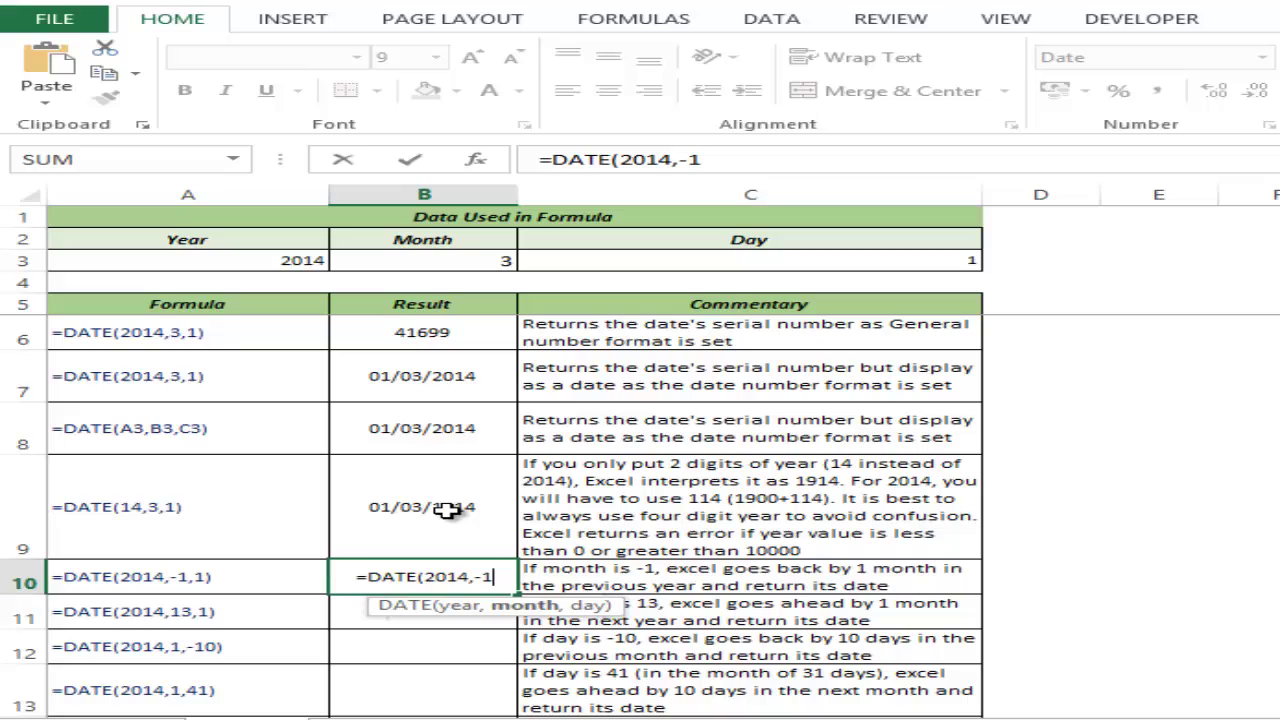
type(",1)")
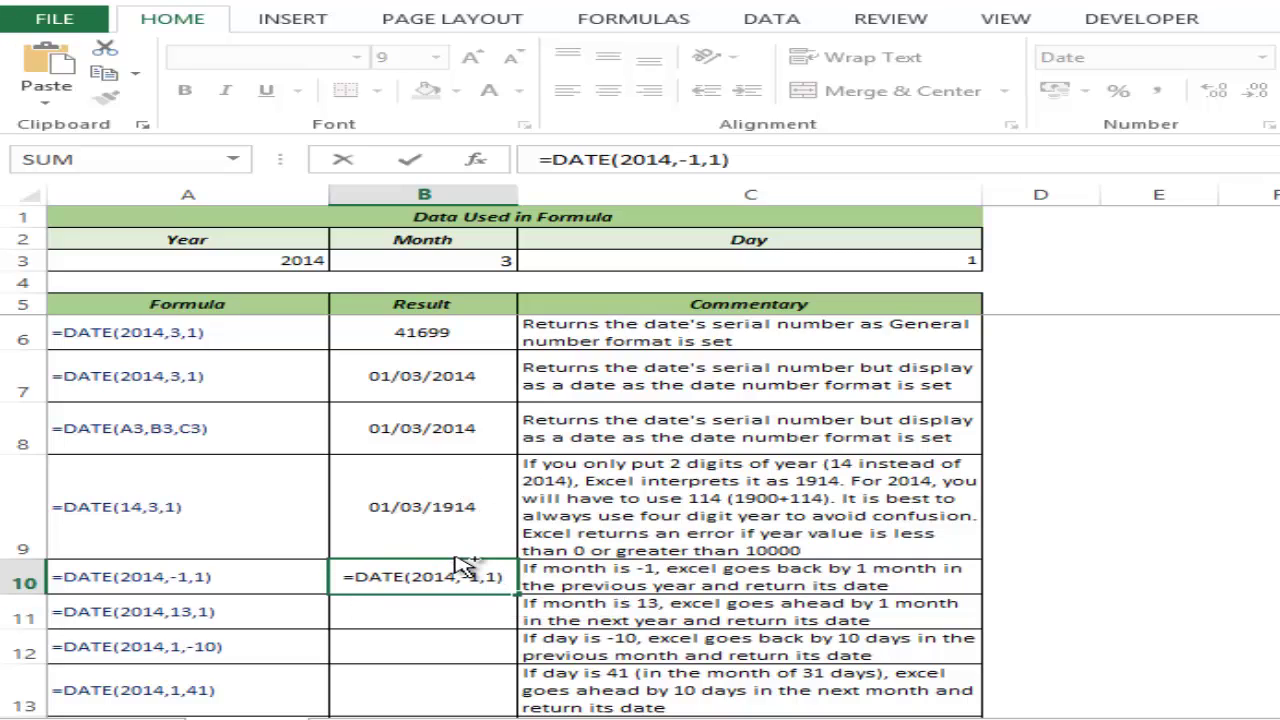
key("ctrl+Return")
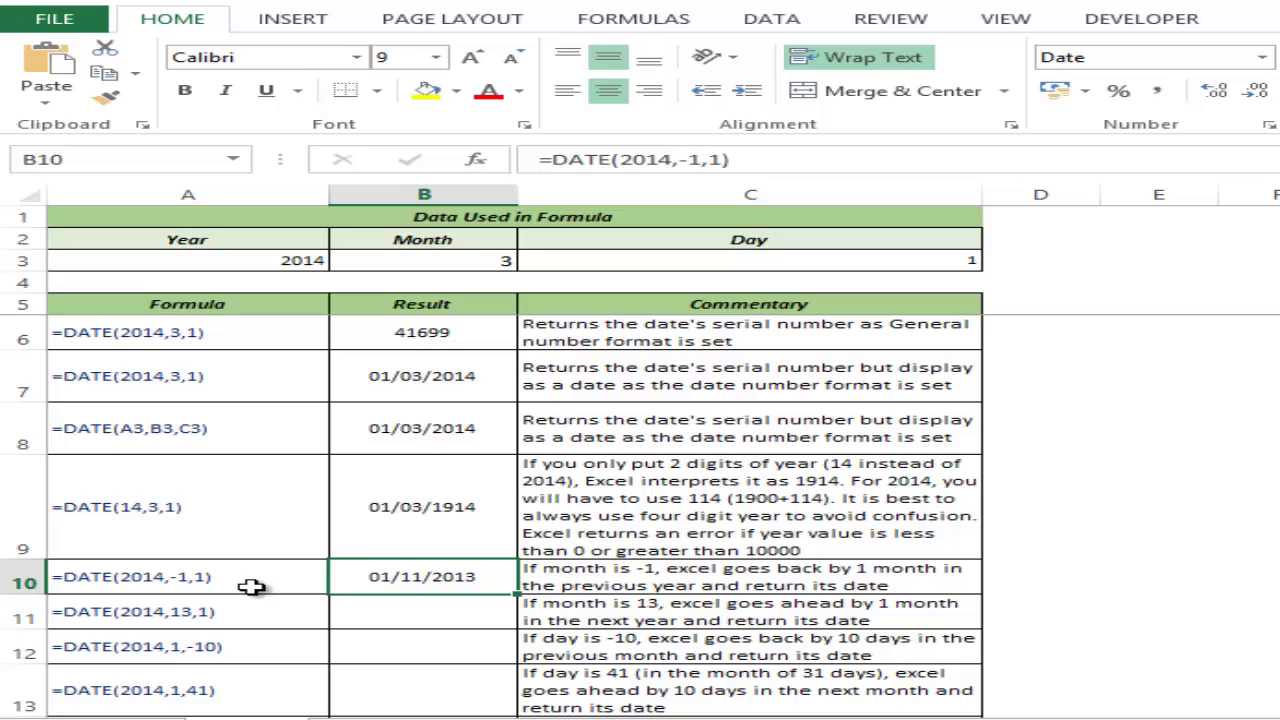
- Change the month argument of the formula in B10 to 0, making it =DATE(2014,0,1)
double_click(410, 578)
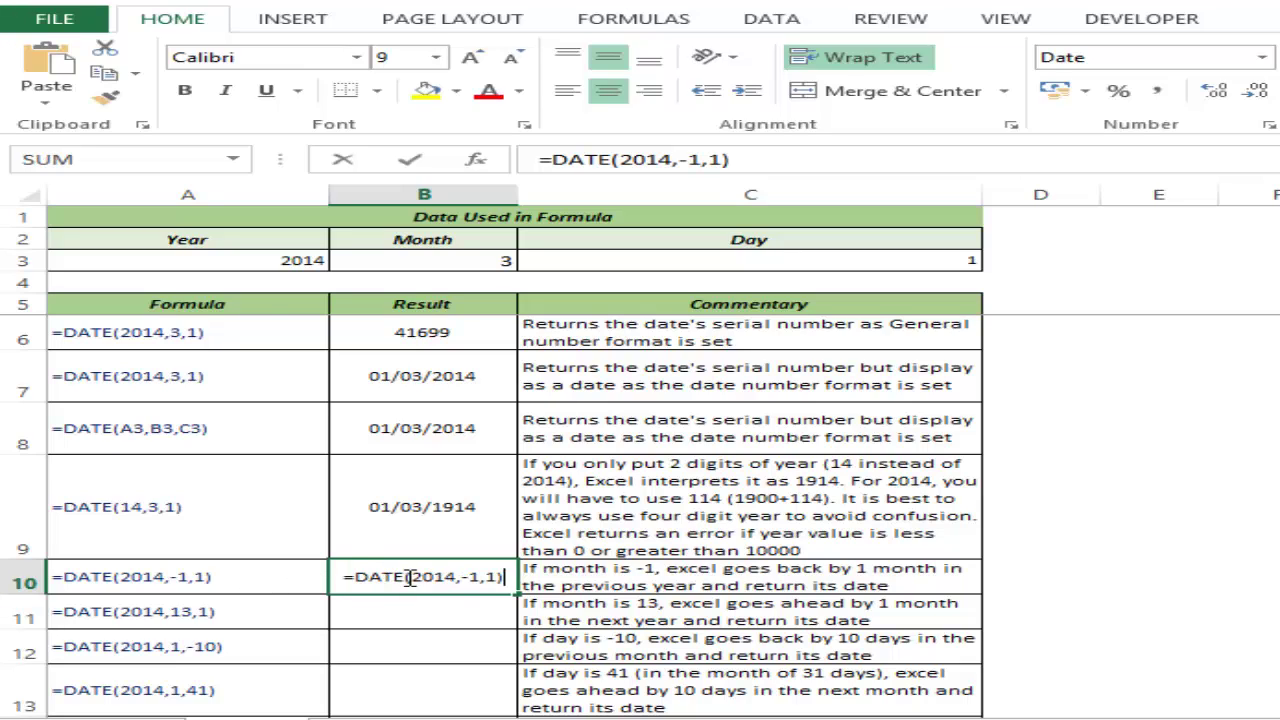
left_click(466, 576)
key("shift+Right")
key("shift+Right")
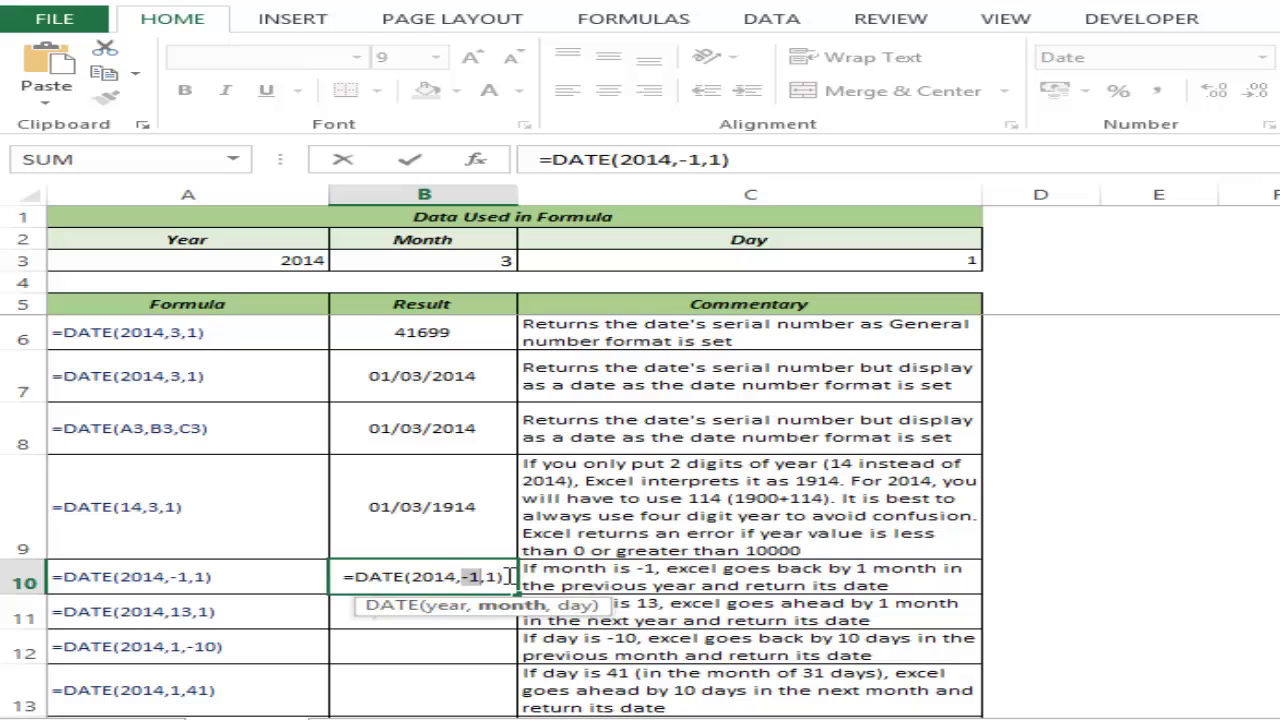
type("0")
key("Return")
- Set the month argument in B10 back to -1, so the formula reads =DATE(2014,-1,1)
left_click(500, 575)
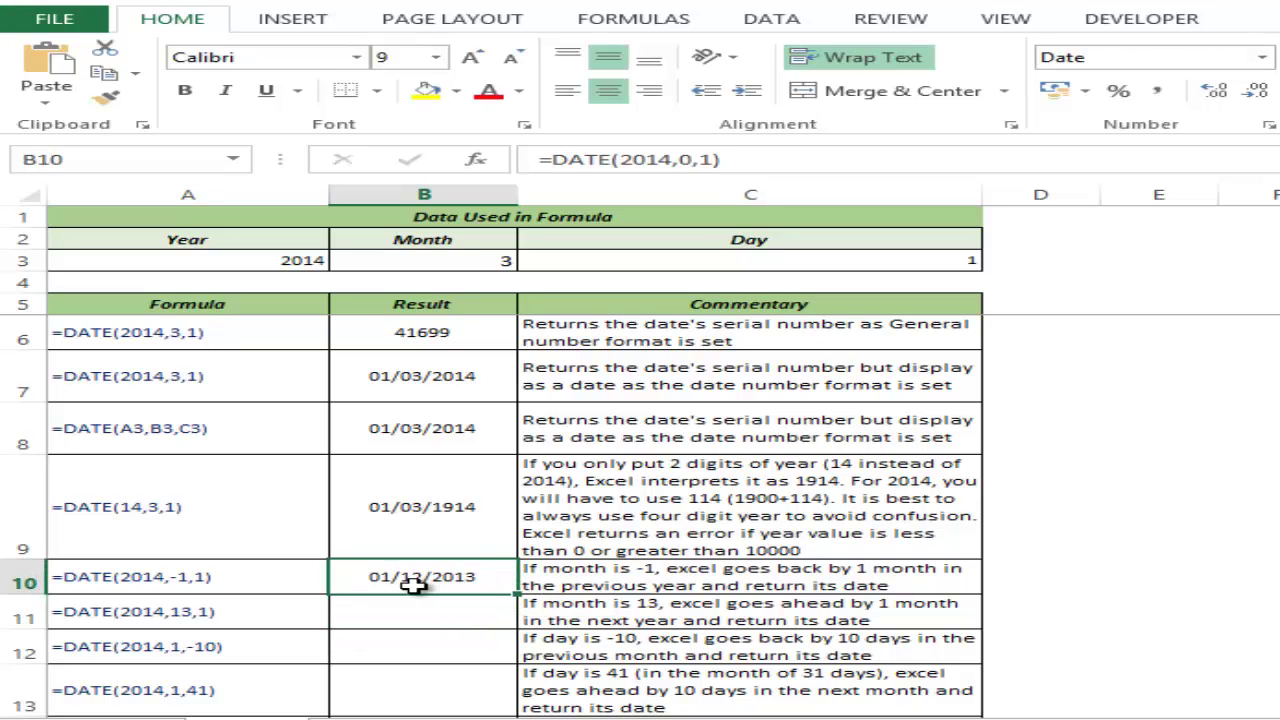
double_click(501, 583)
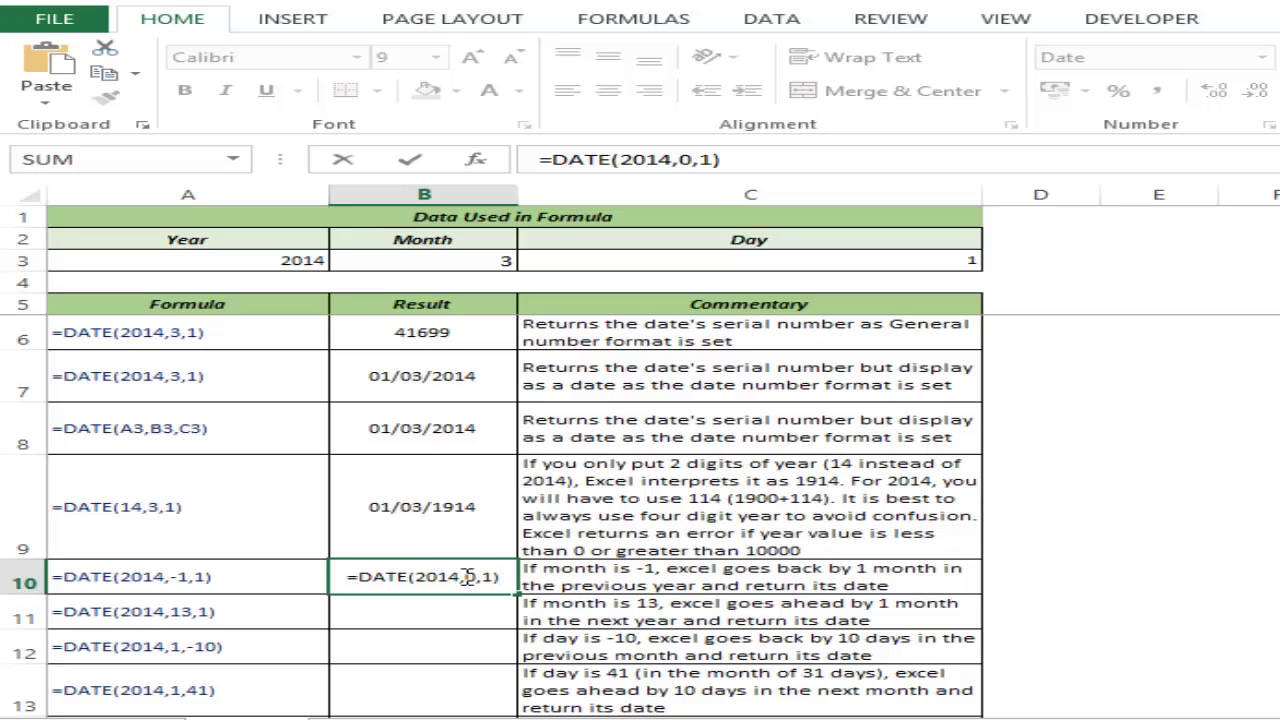
double_click(466, 578)
type("-1")
key("Return")
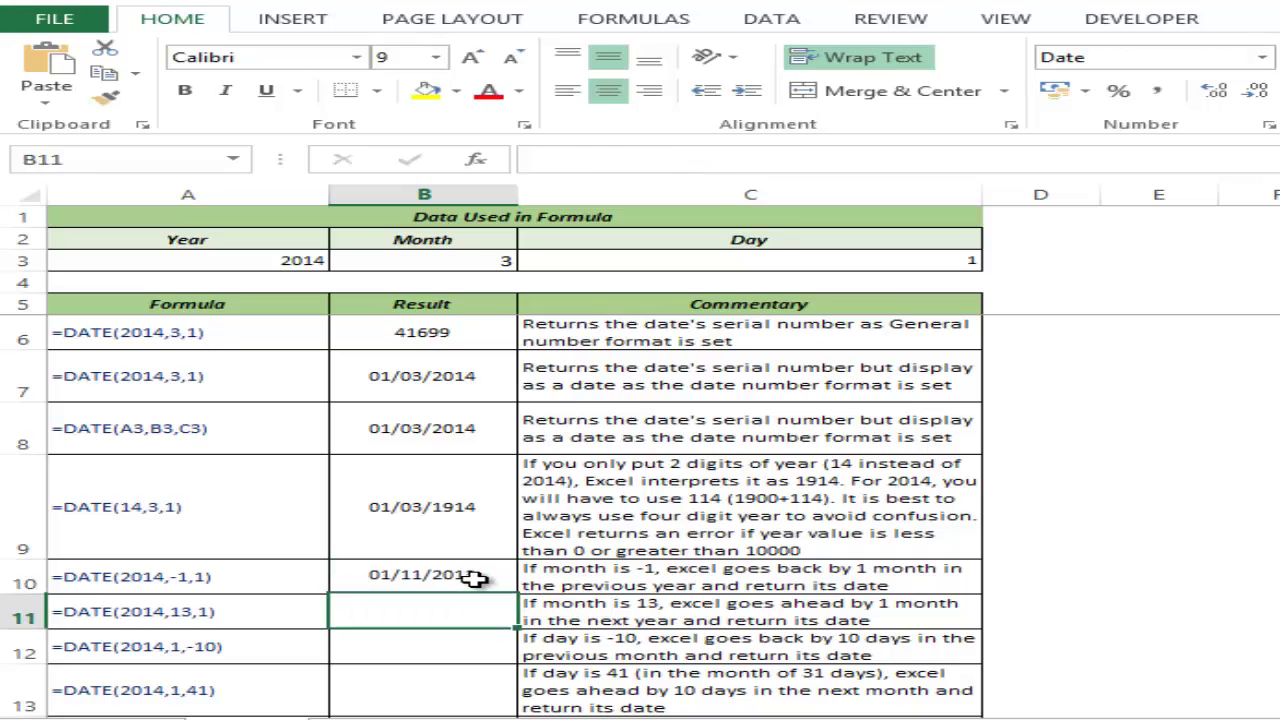
left_click(474, 580)
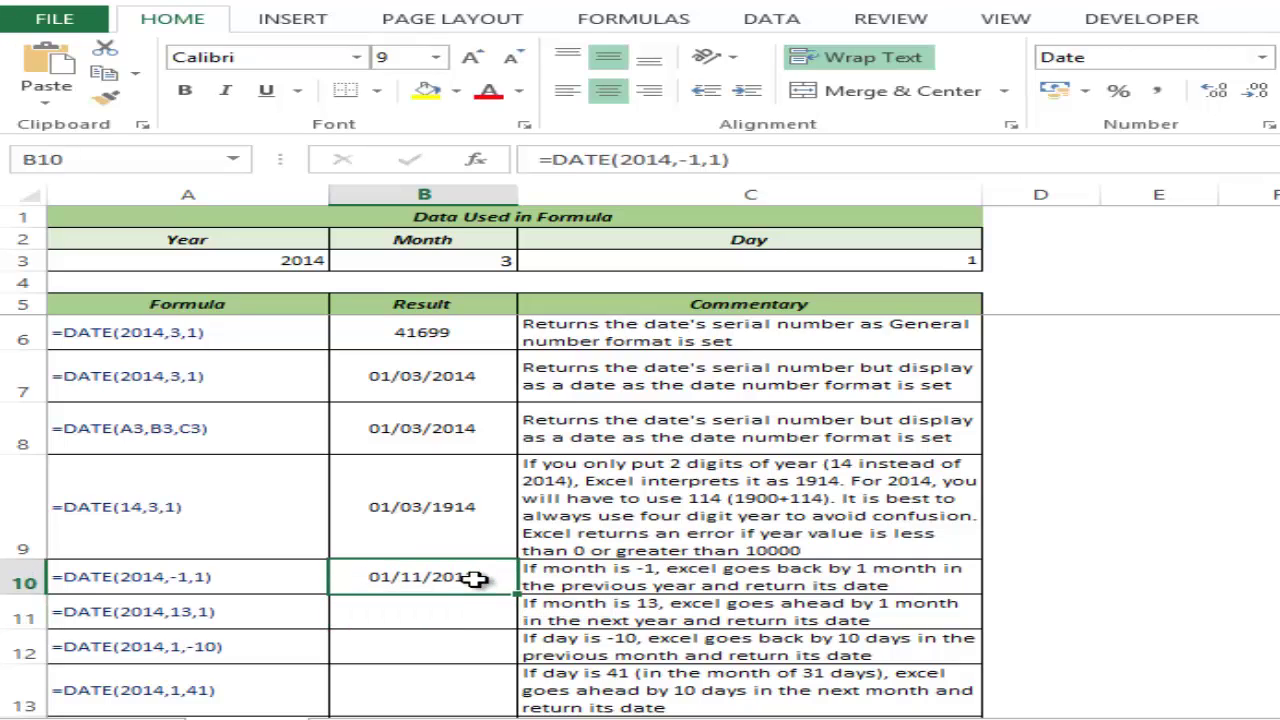
- Enter the formula =DATE(2014,13,1) in result cell B11 and review its month argument
left_click(455, 606)
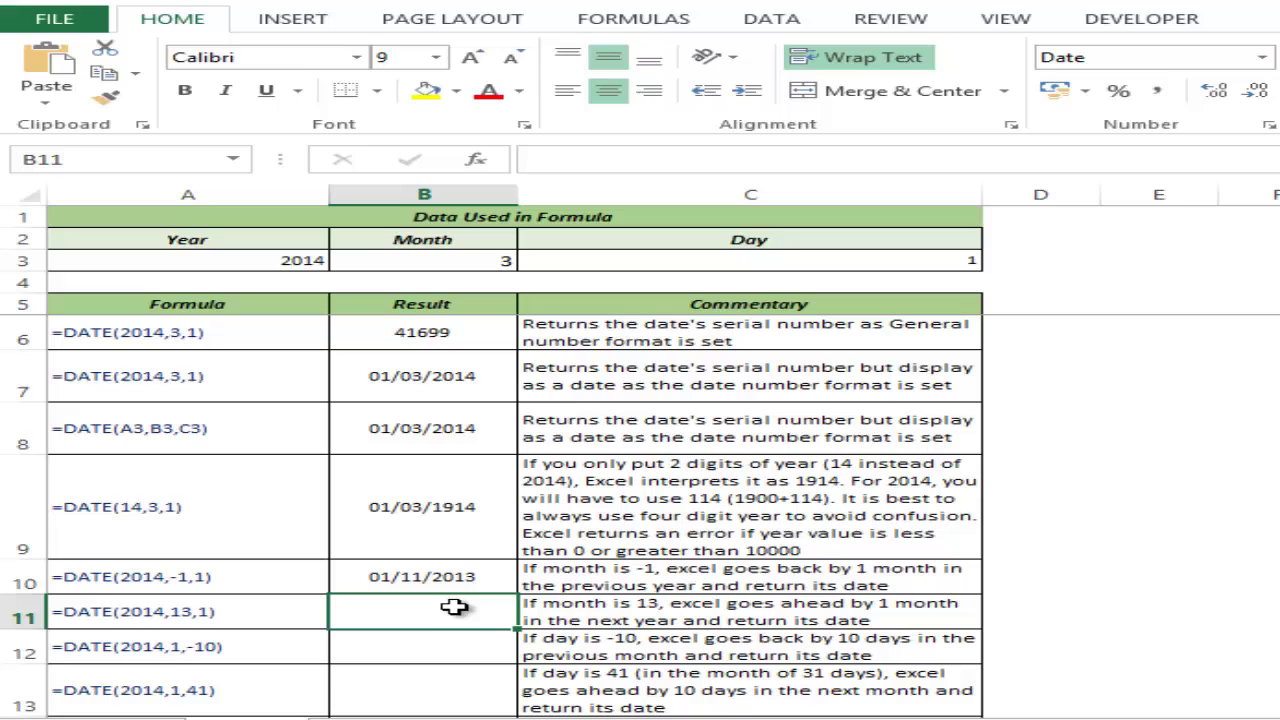
type("=date")
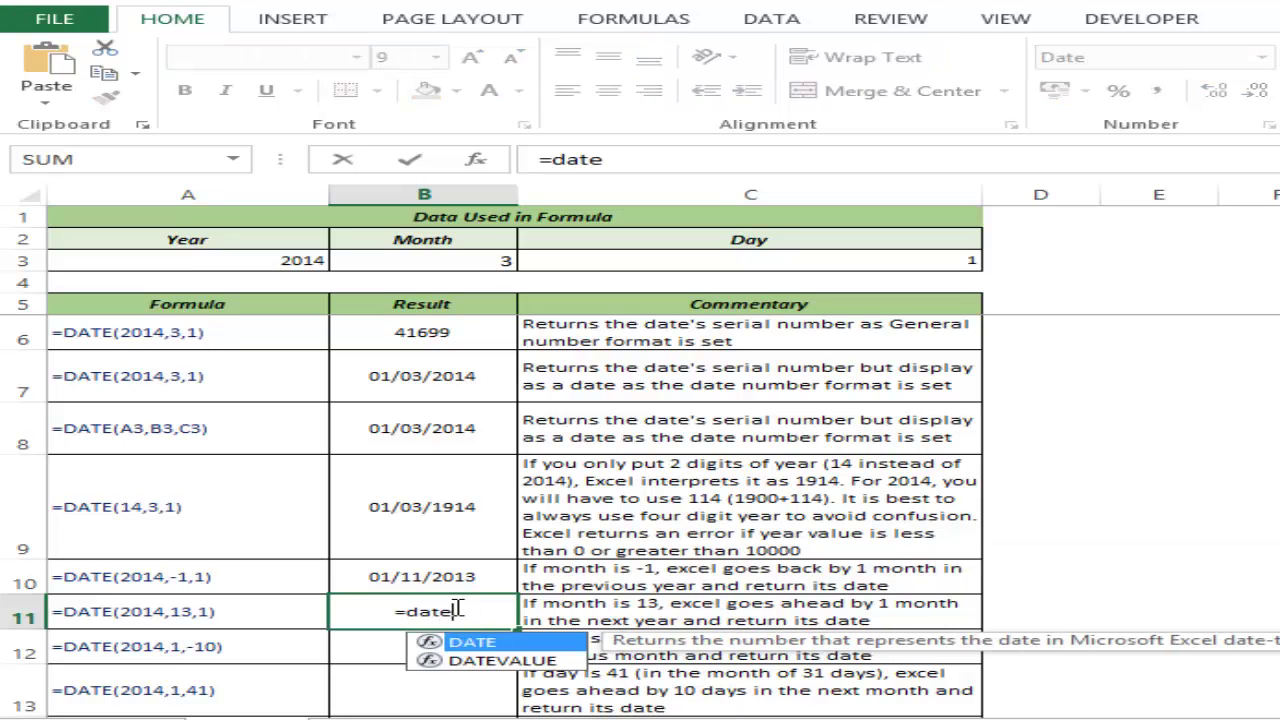
key("Tab")
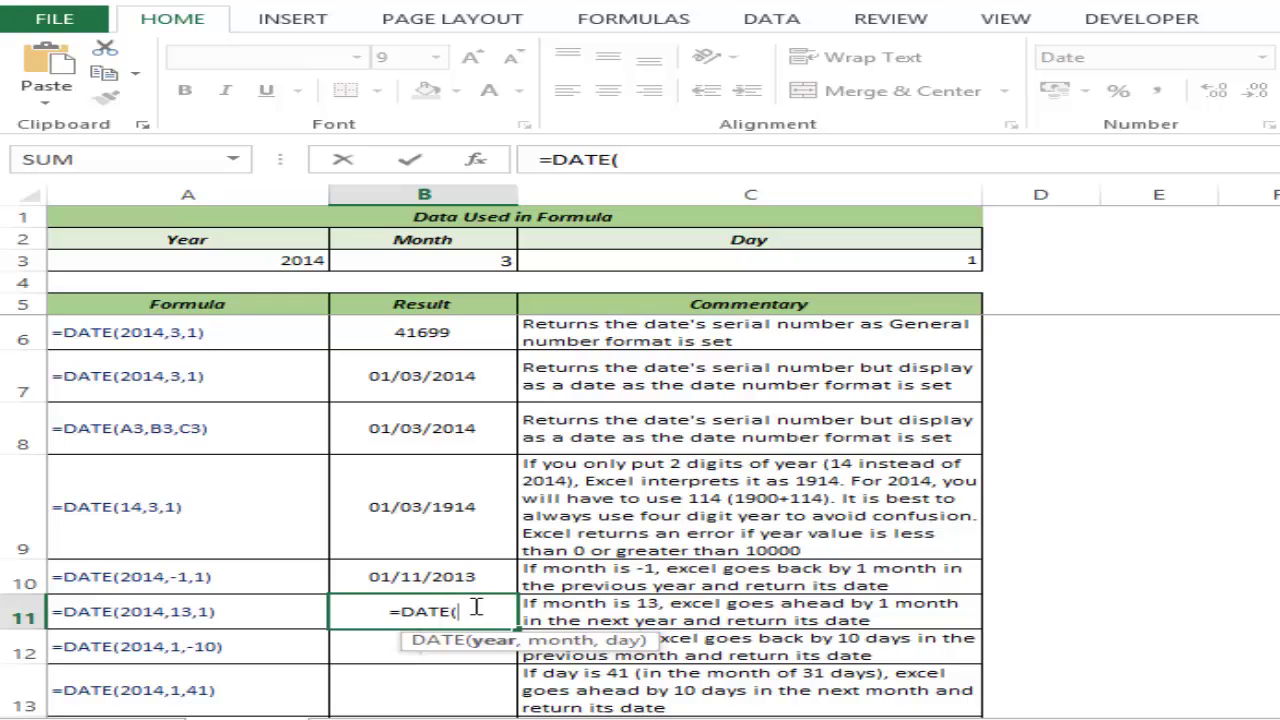
type("2014")
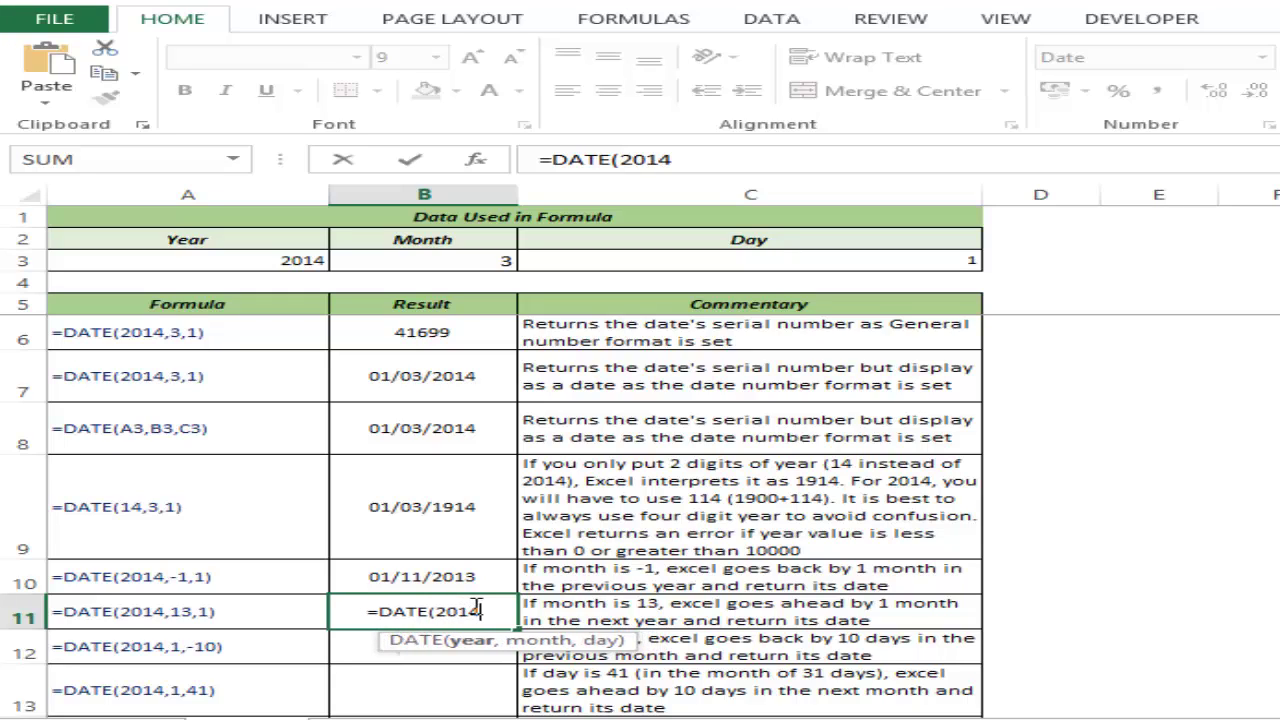
type(",13")
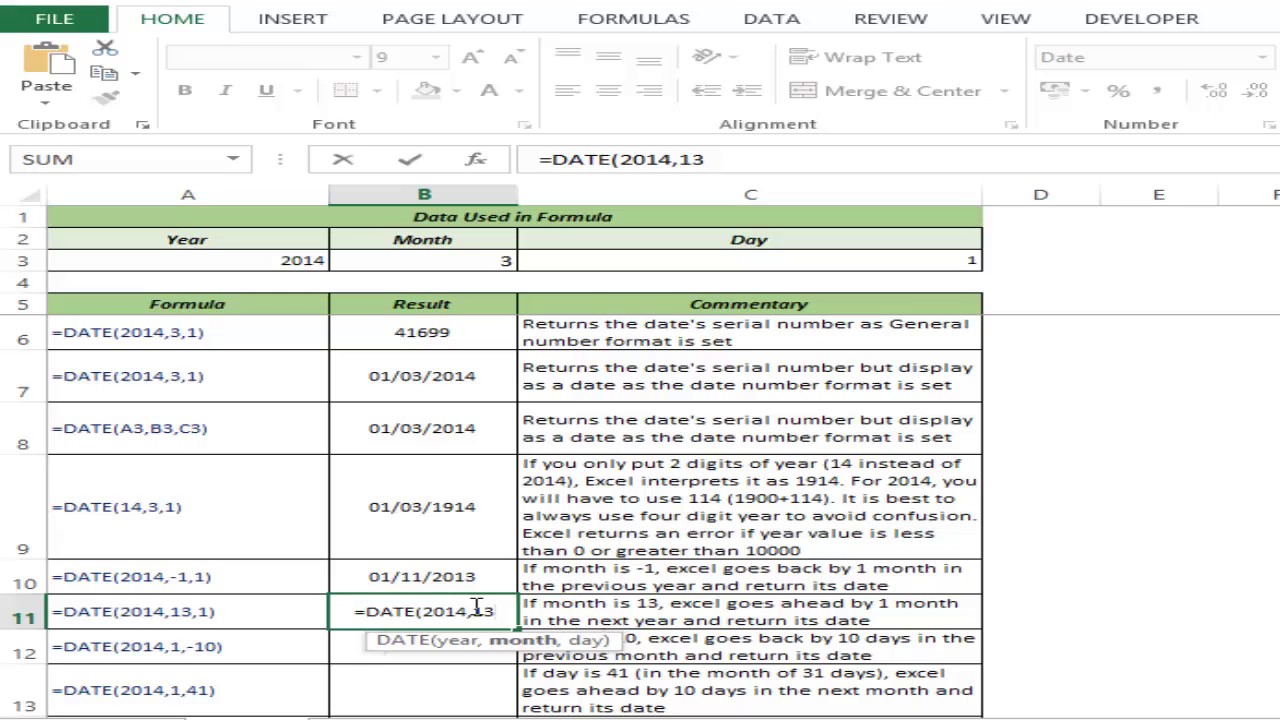
type(",1)")
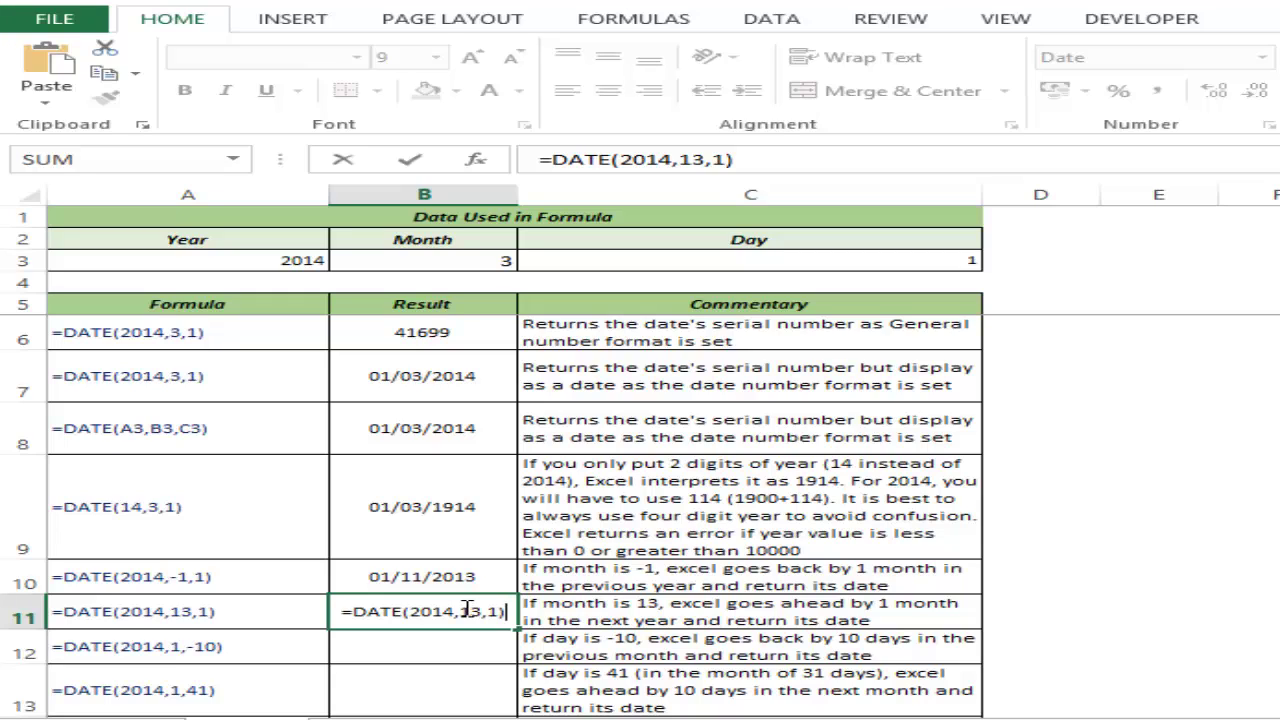
key("ctrl+Return")
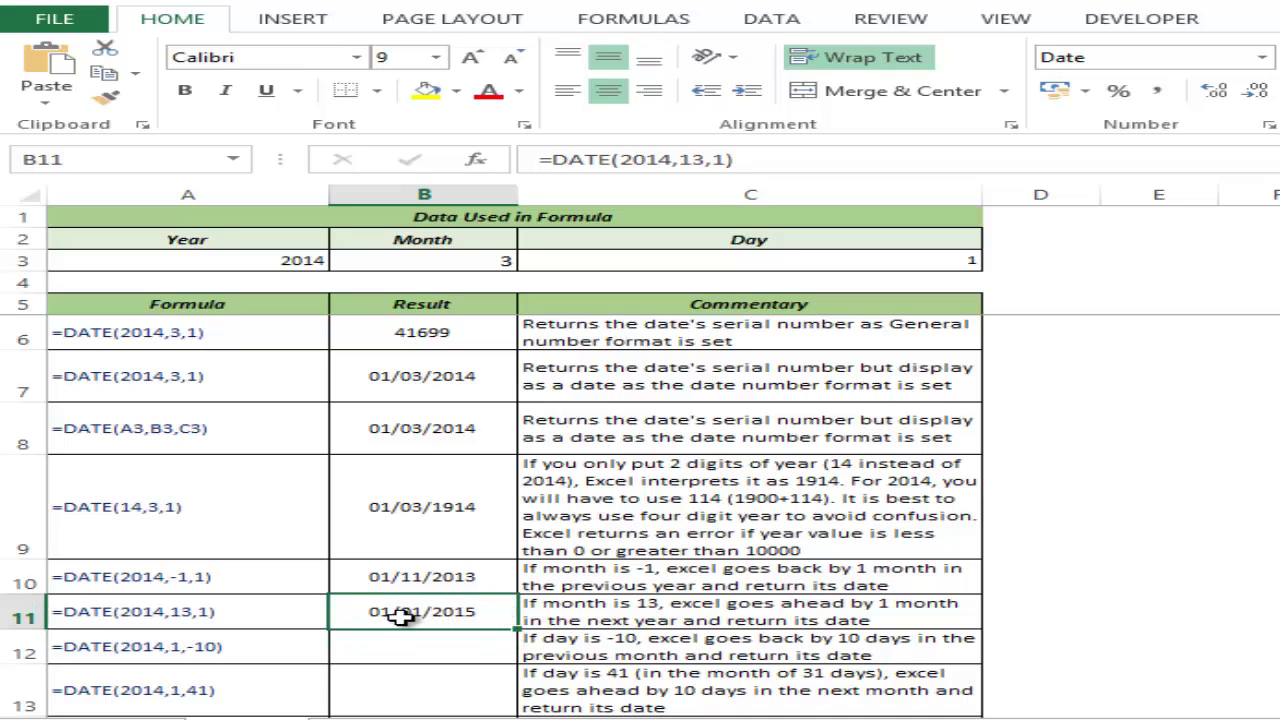
double_click(468, 614)
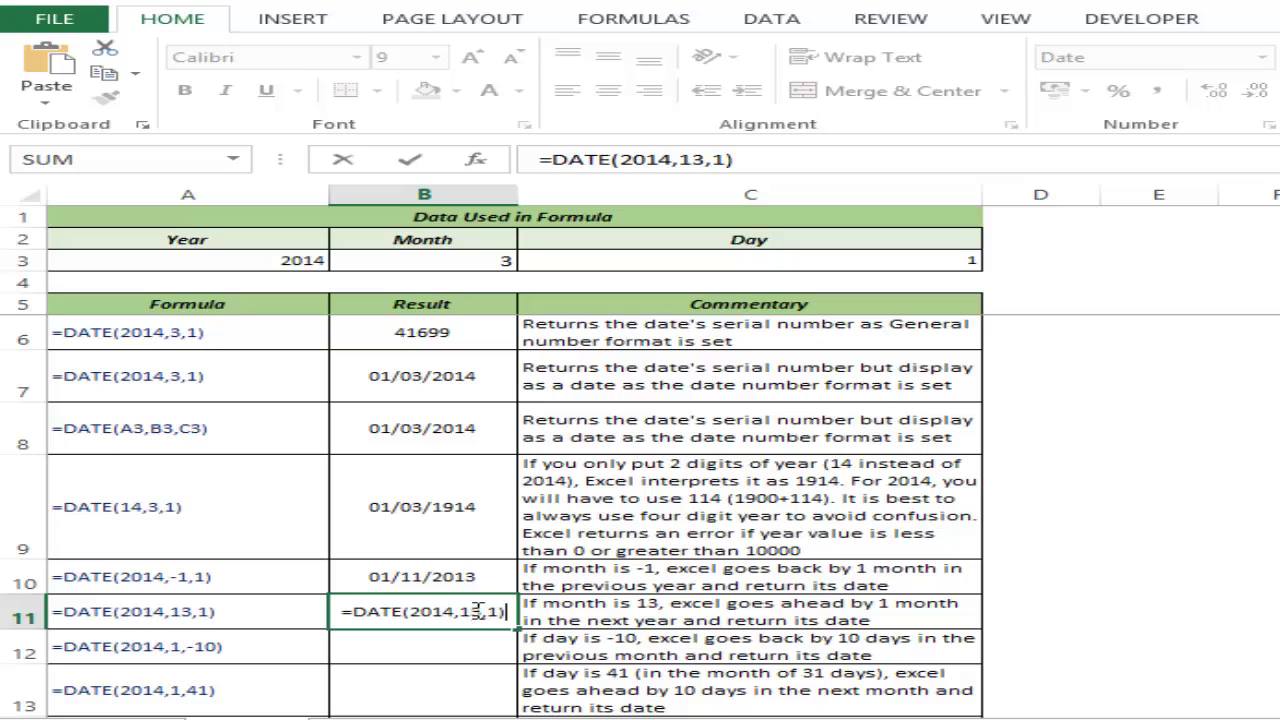
double_click(471, 611)
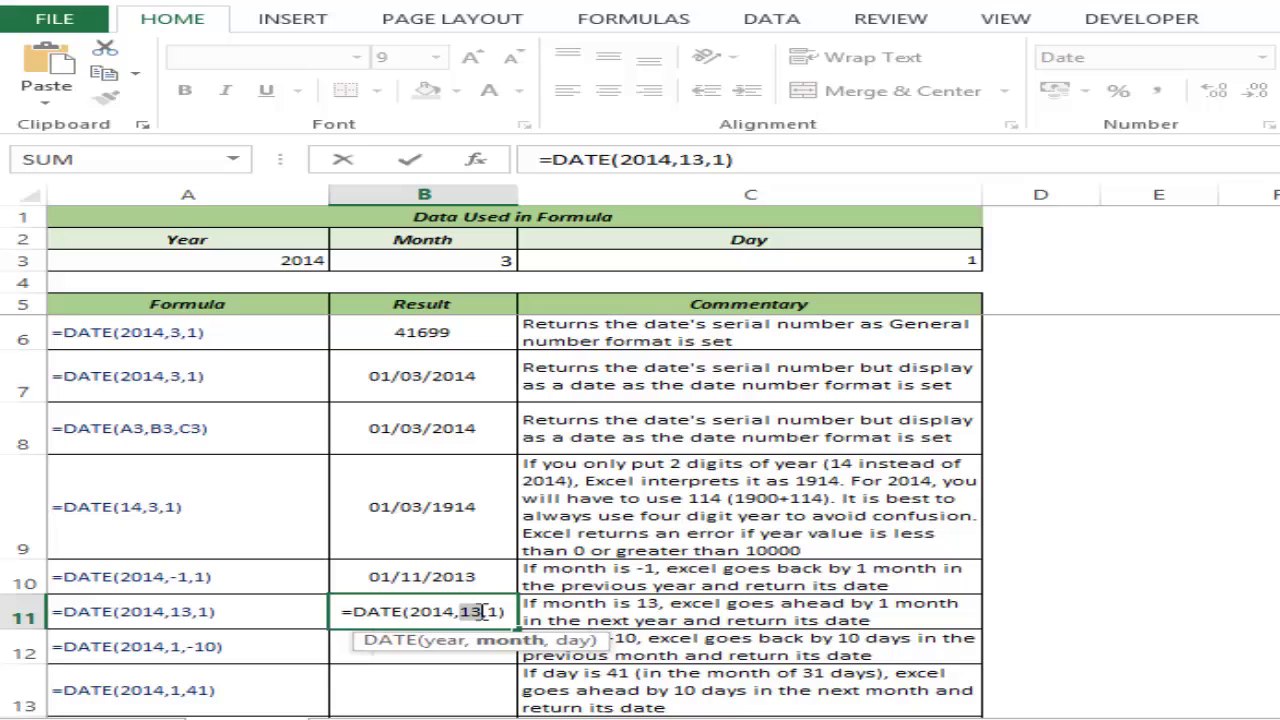
key("Return")
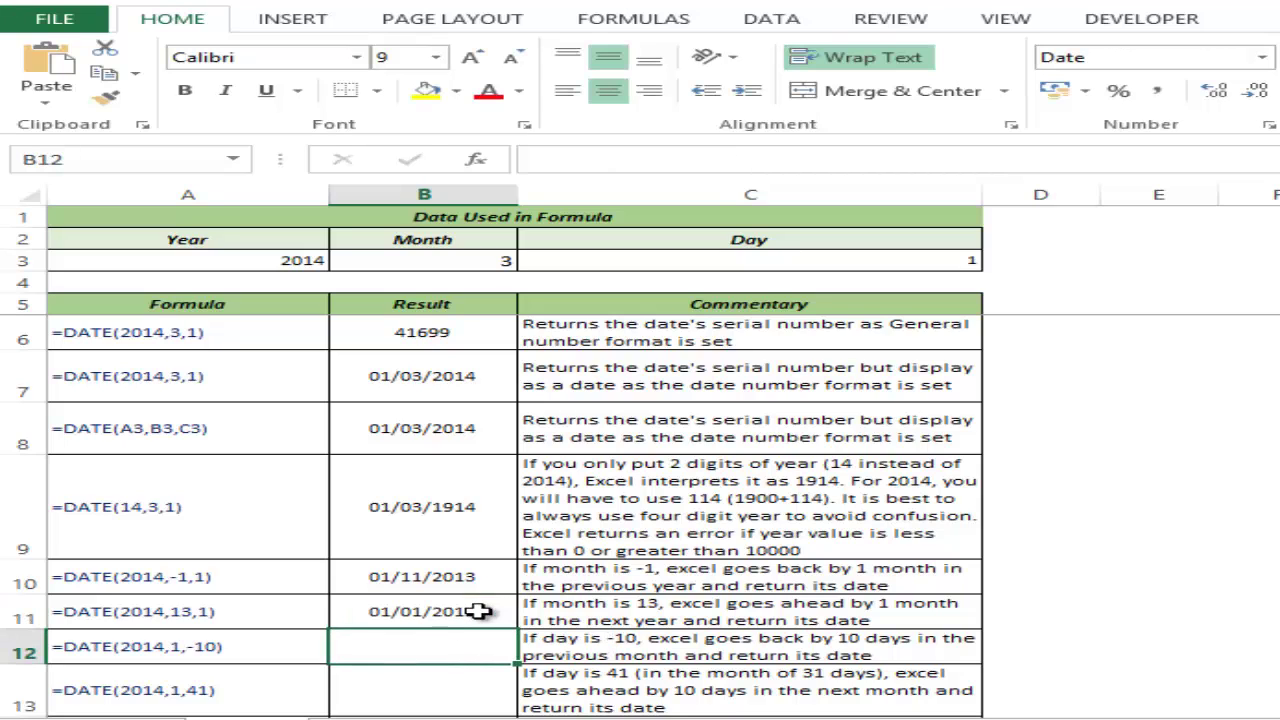
- Enter the formula =DATE(2014,1,-10), with a negative day, in result cell B12
type("=date")
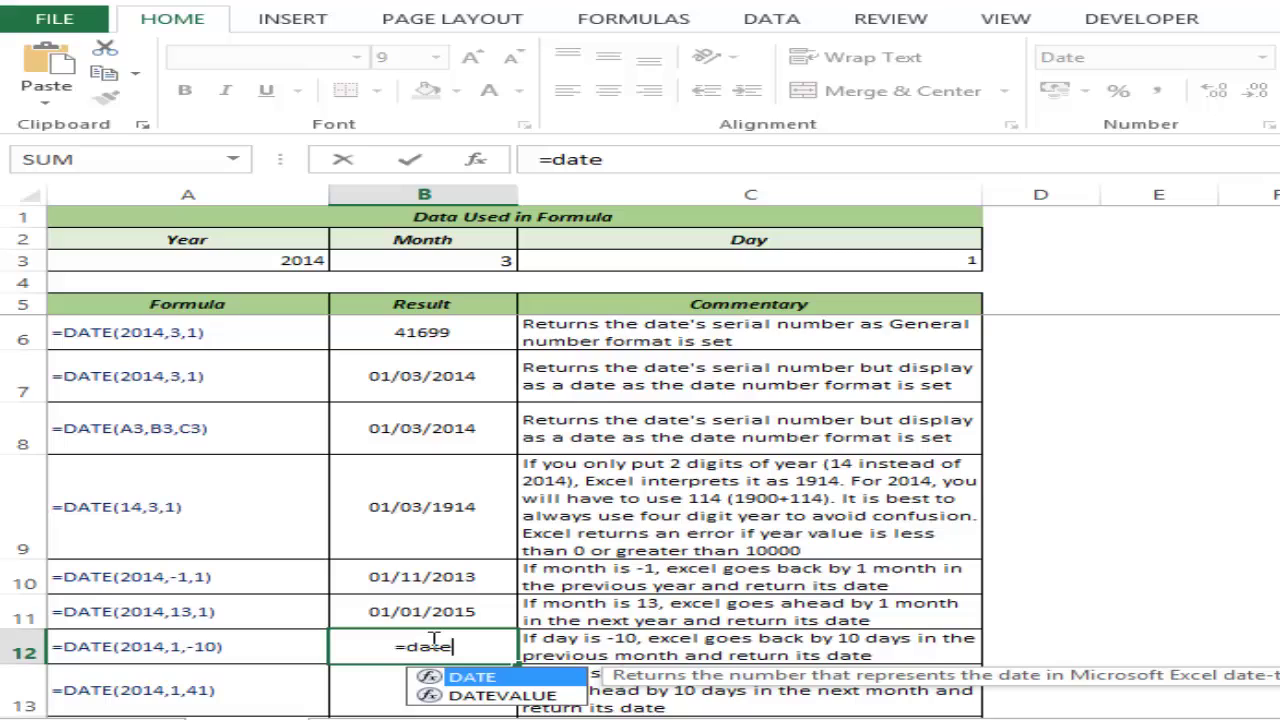
key("Tab")
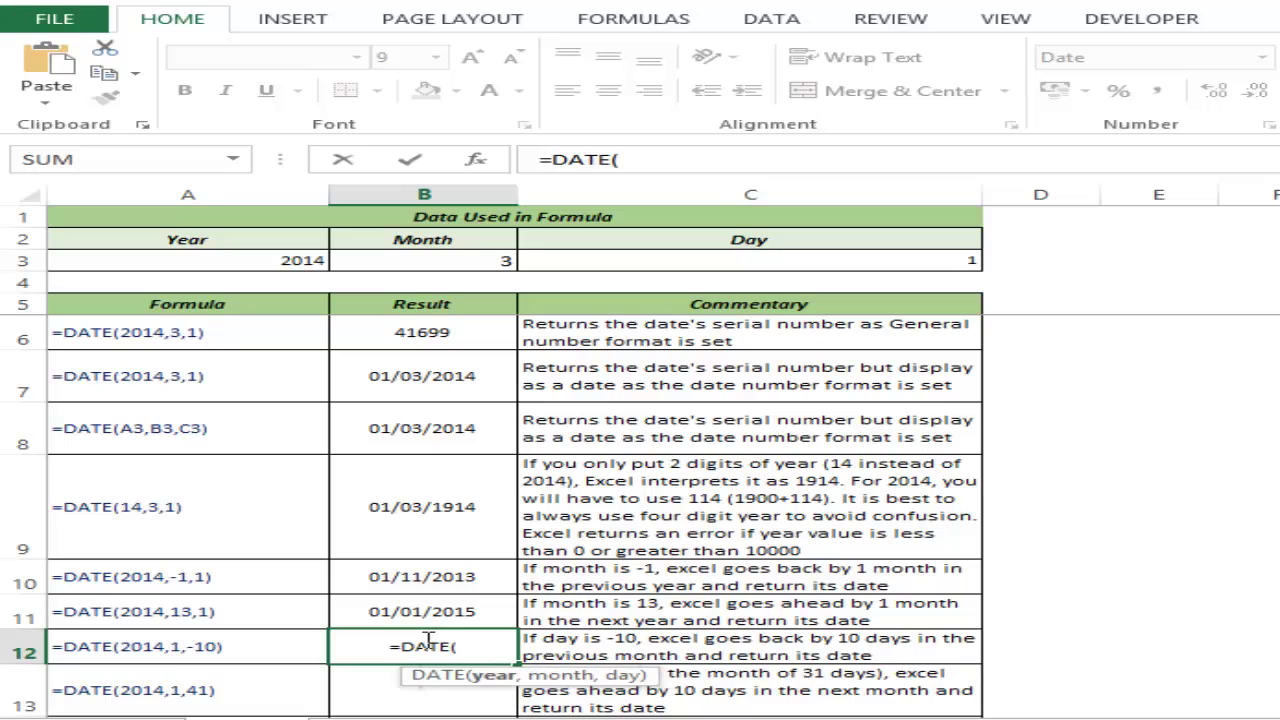
type("2014")
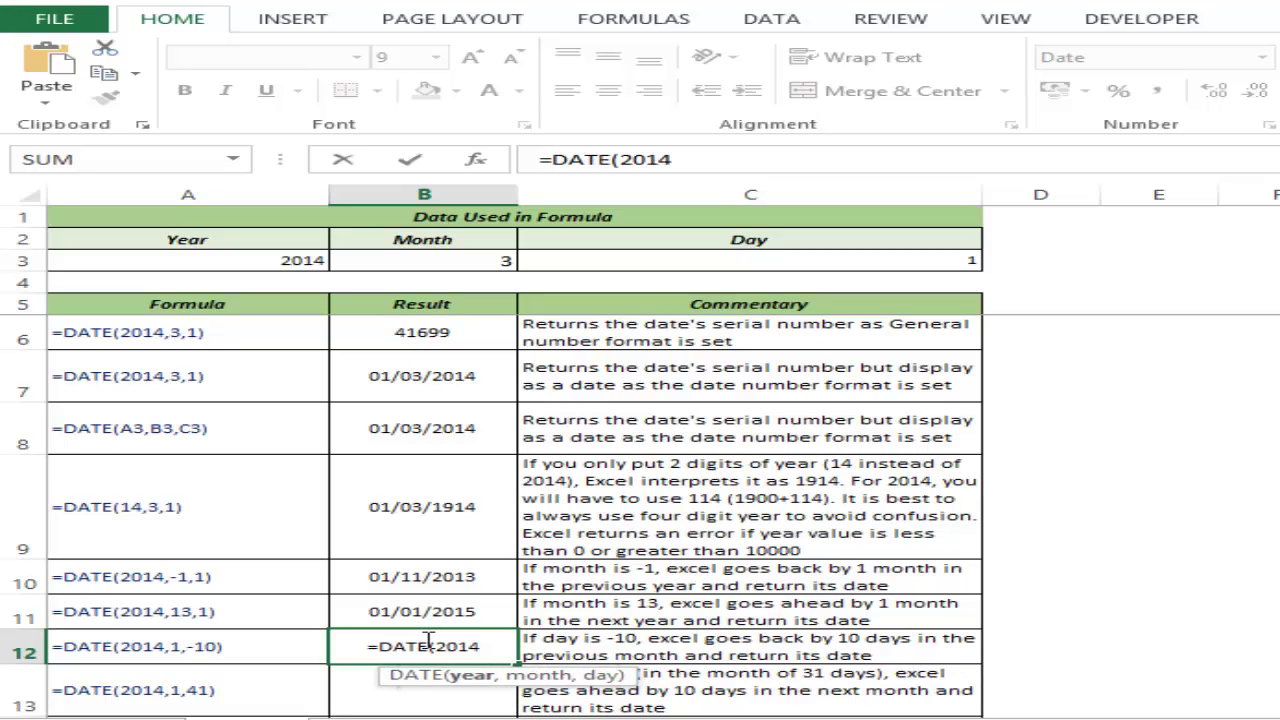
type(",1,")
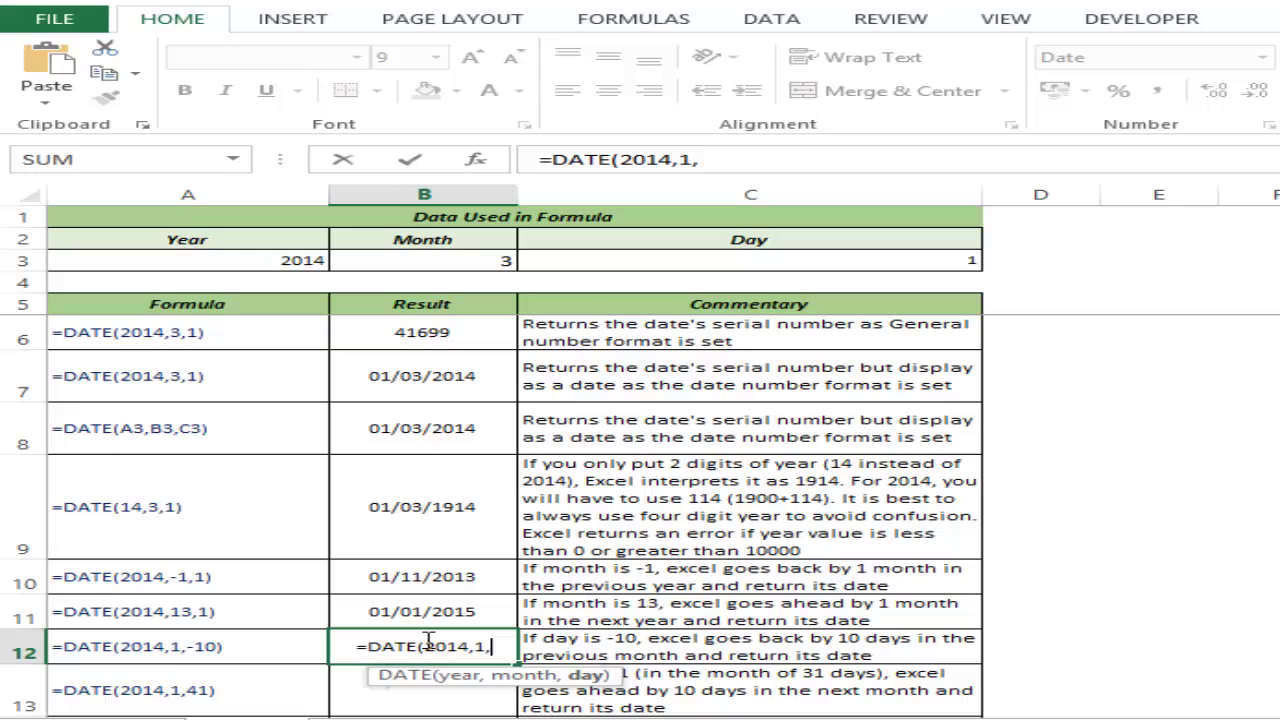
type("-10")
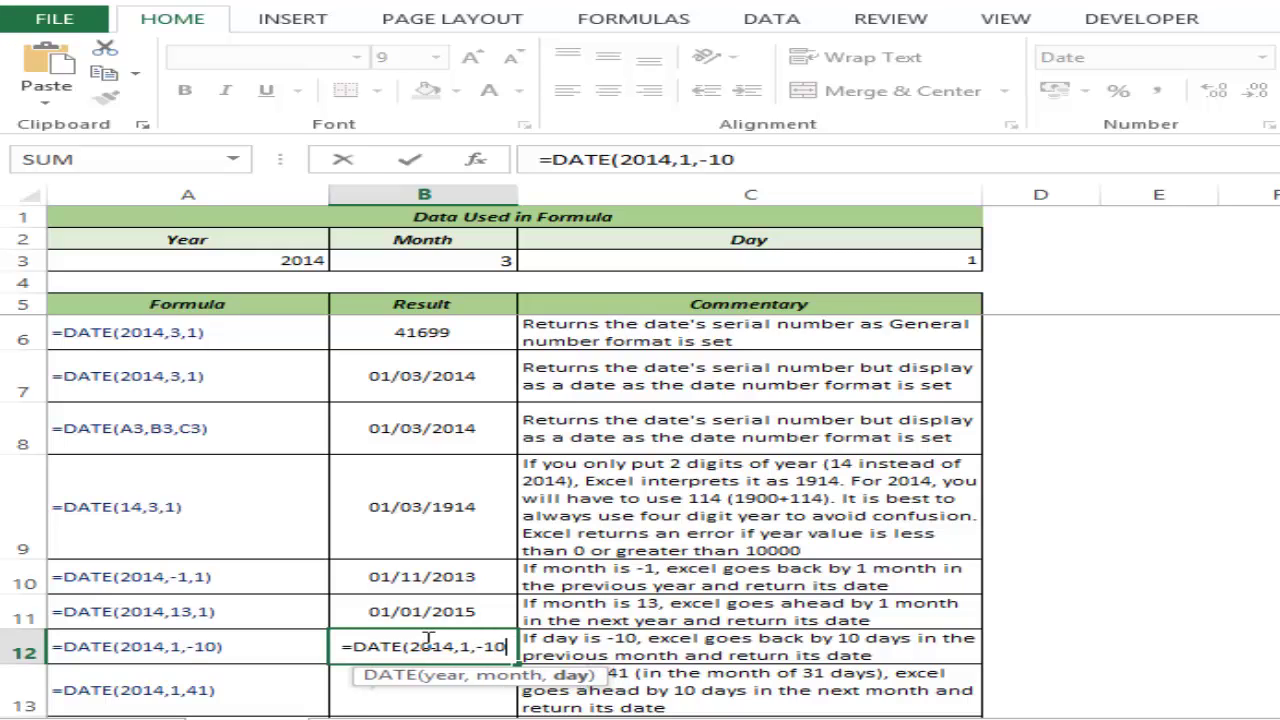
type(")")
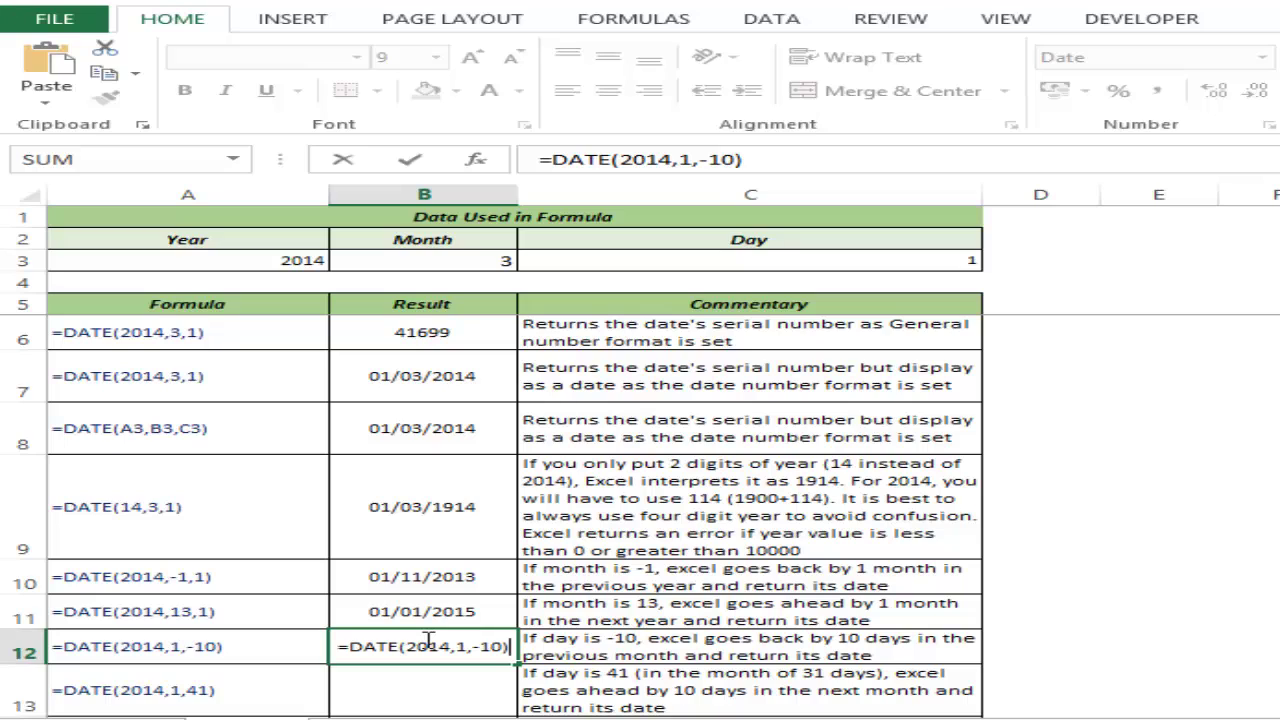
key("Return")
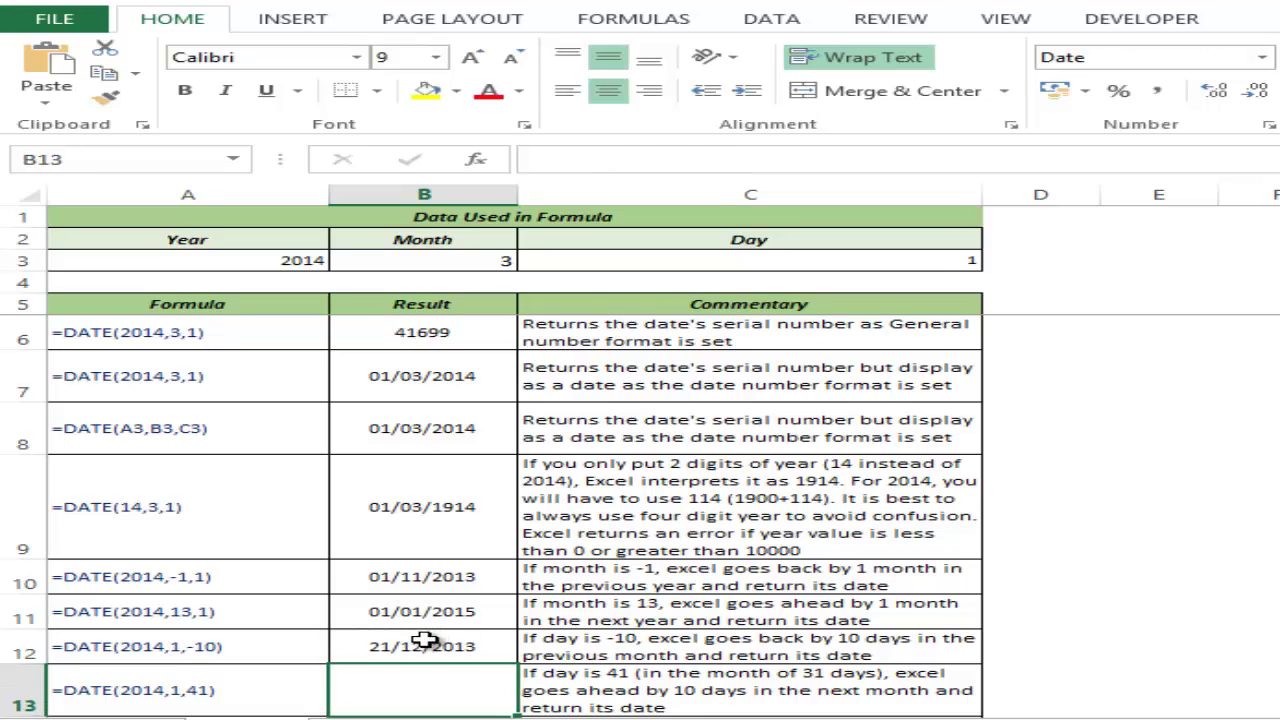
- Change the day argument of the formula in B12 to 0, making it =DATE(2014,1,0)
left_click(425, 640)
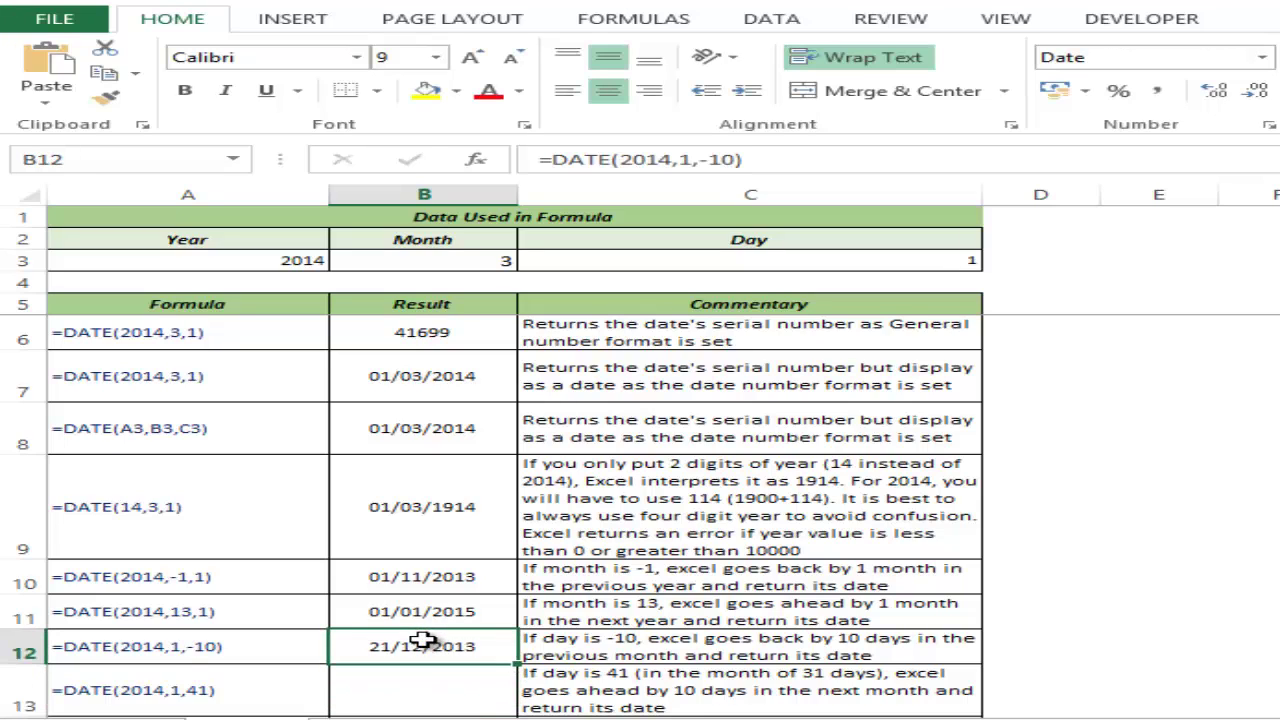
double_click(475, 648)
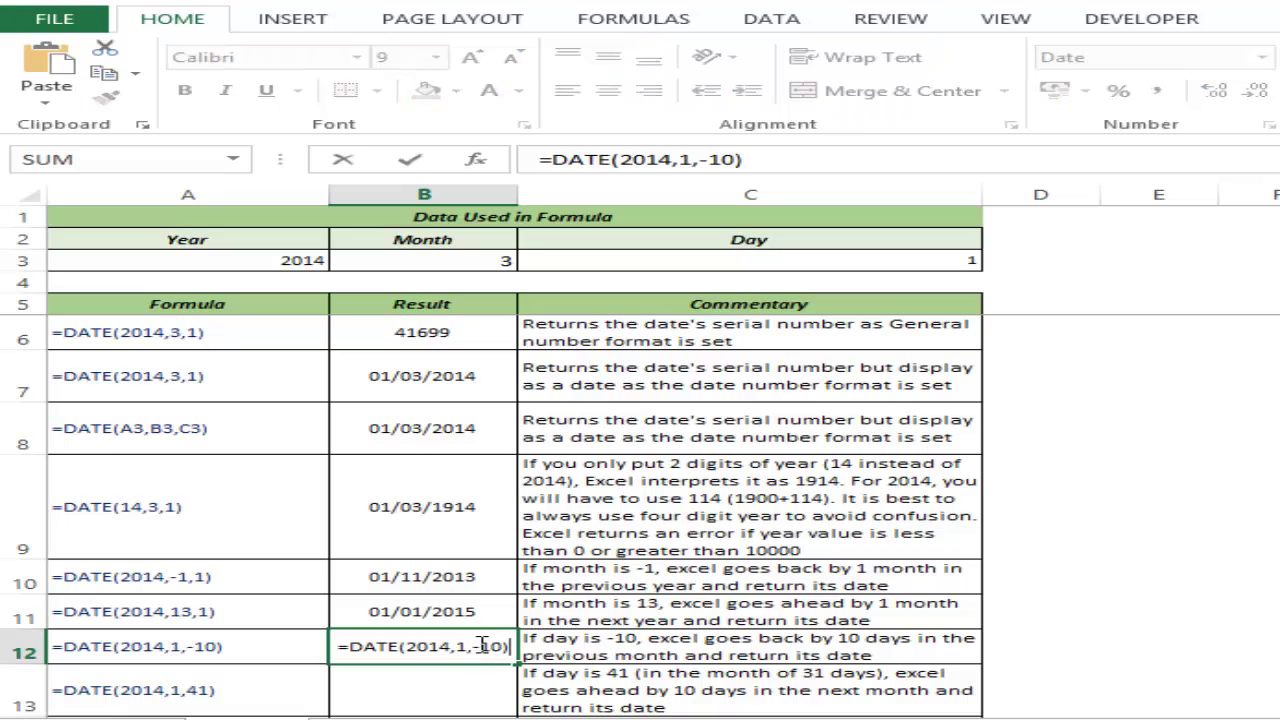
left_click_drag(497, 643, 510, 642)
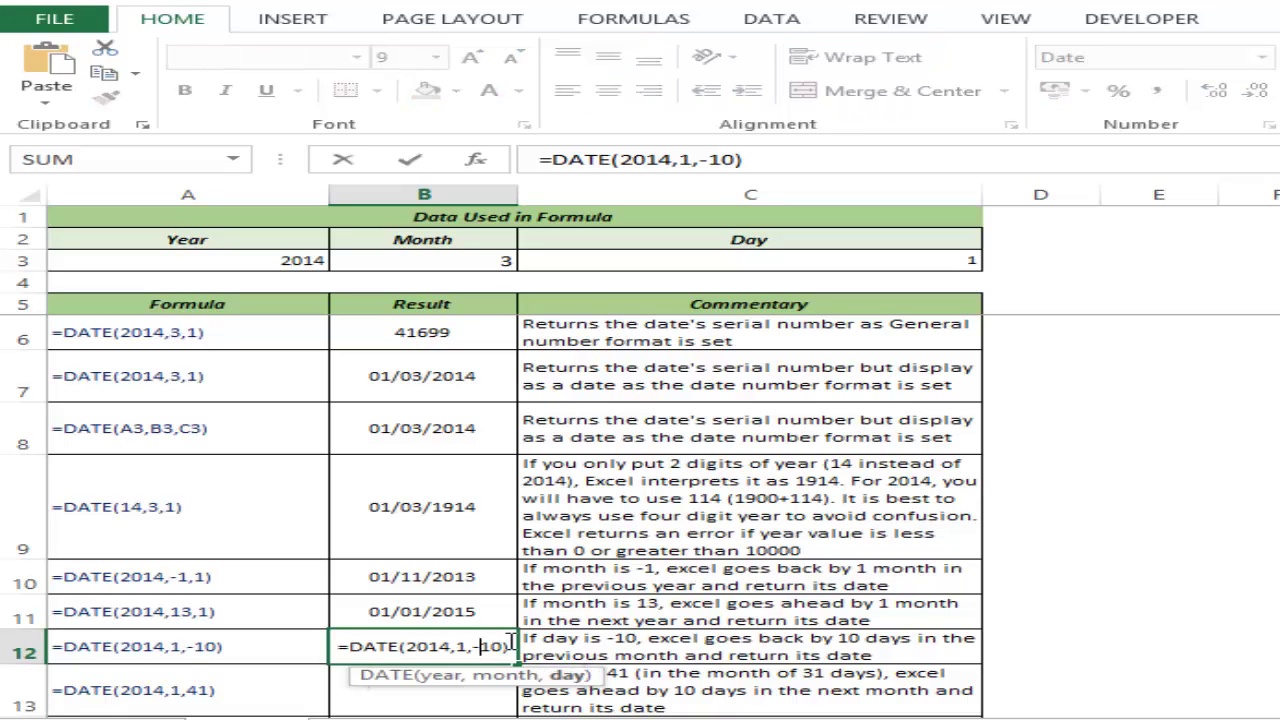
key("shift+Left")
type("0")
key("ctrl+Return")
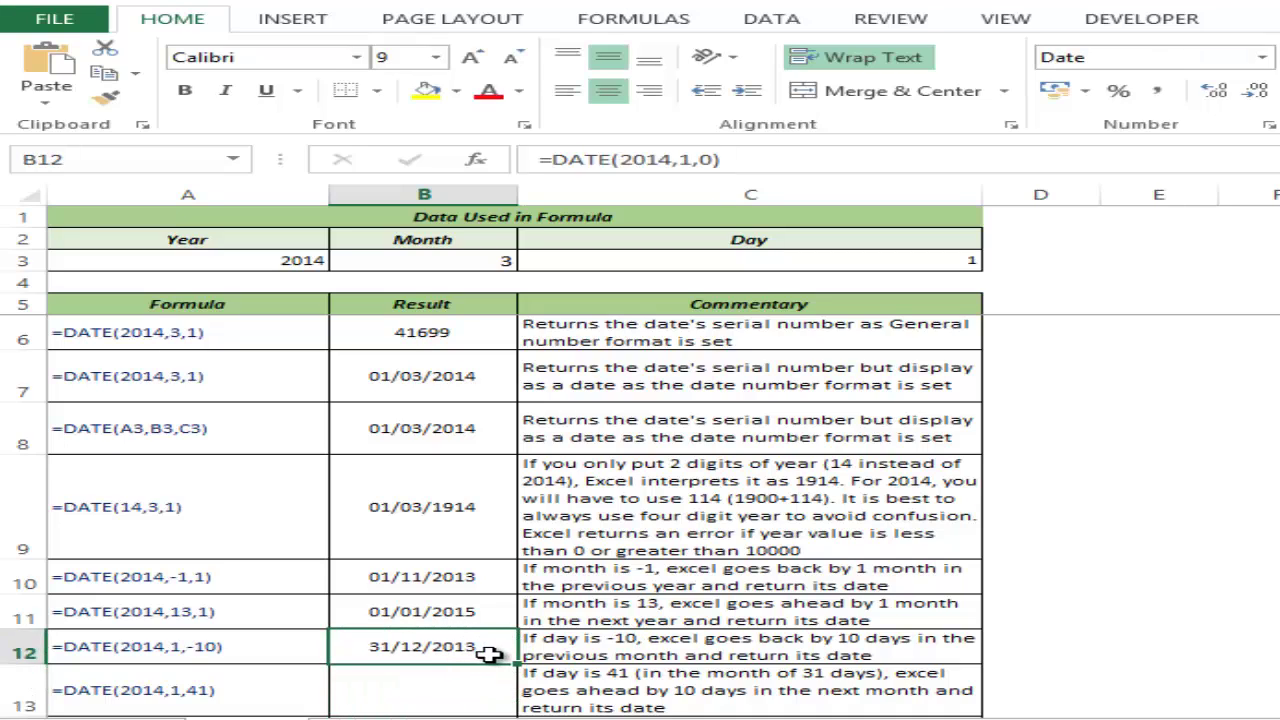
- Set the day argument in B12 back to -10, so the formula reads =DATE(2014,1,-10)
double_click(493, 654)
key("Left")
key("Left")
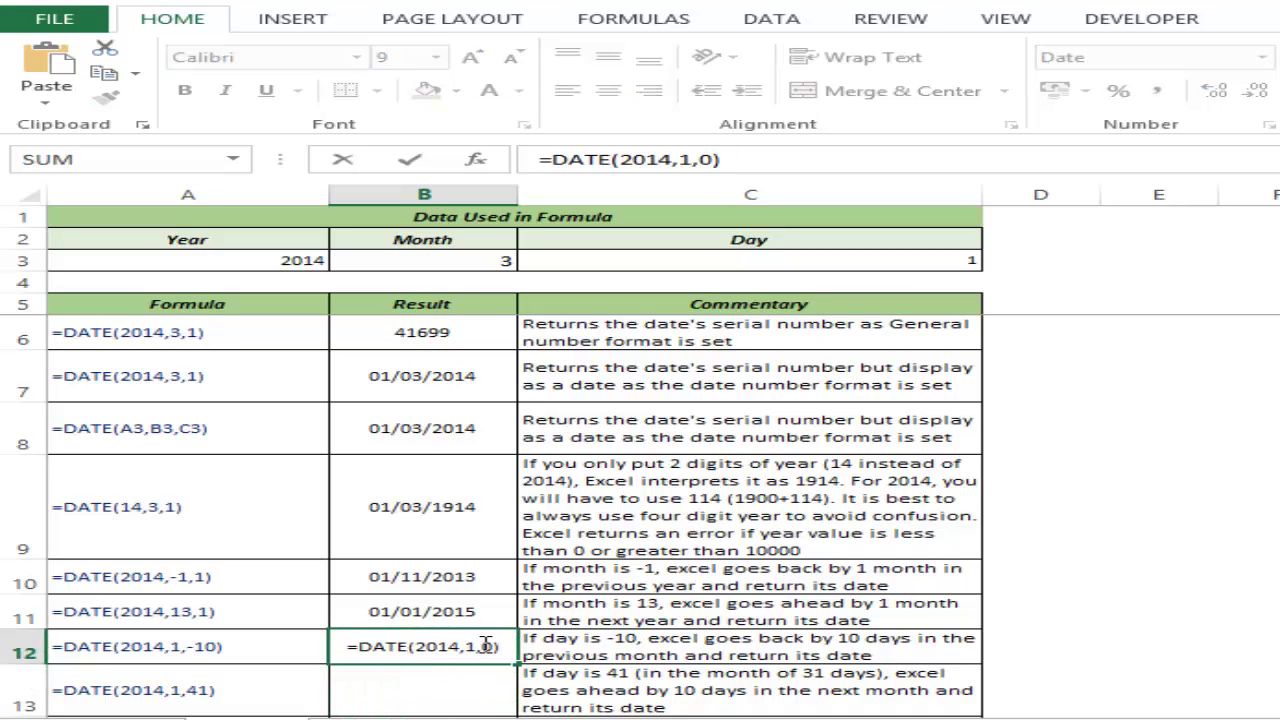
type("-1")
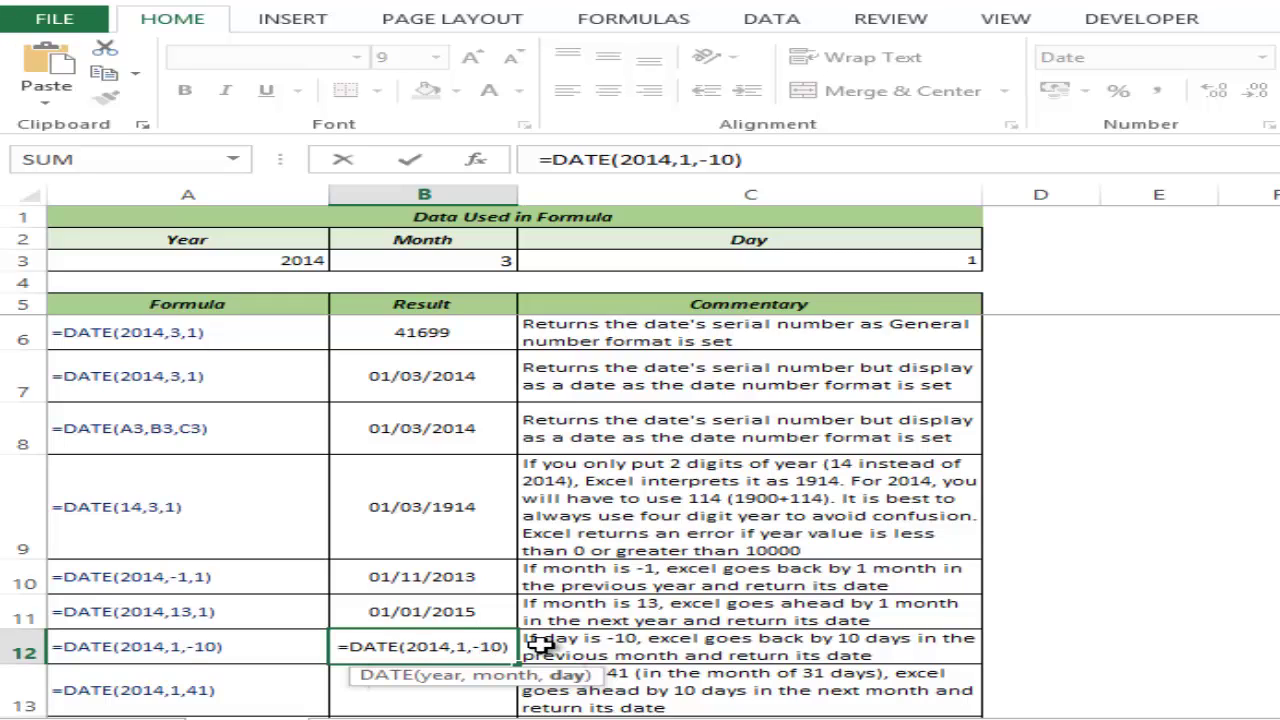
key("Return")
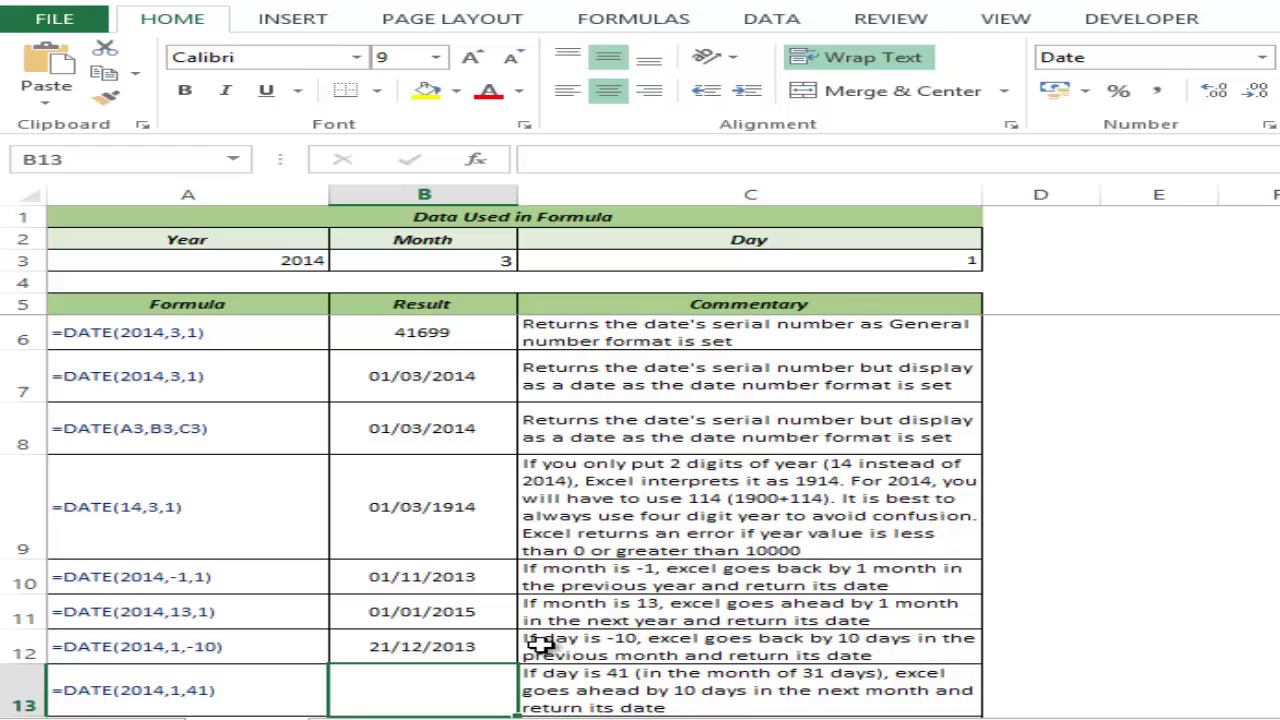
- Enter the formula =DATE(2014,1,41), with a day beyond the month's end, in result cell B13
type("=date")
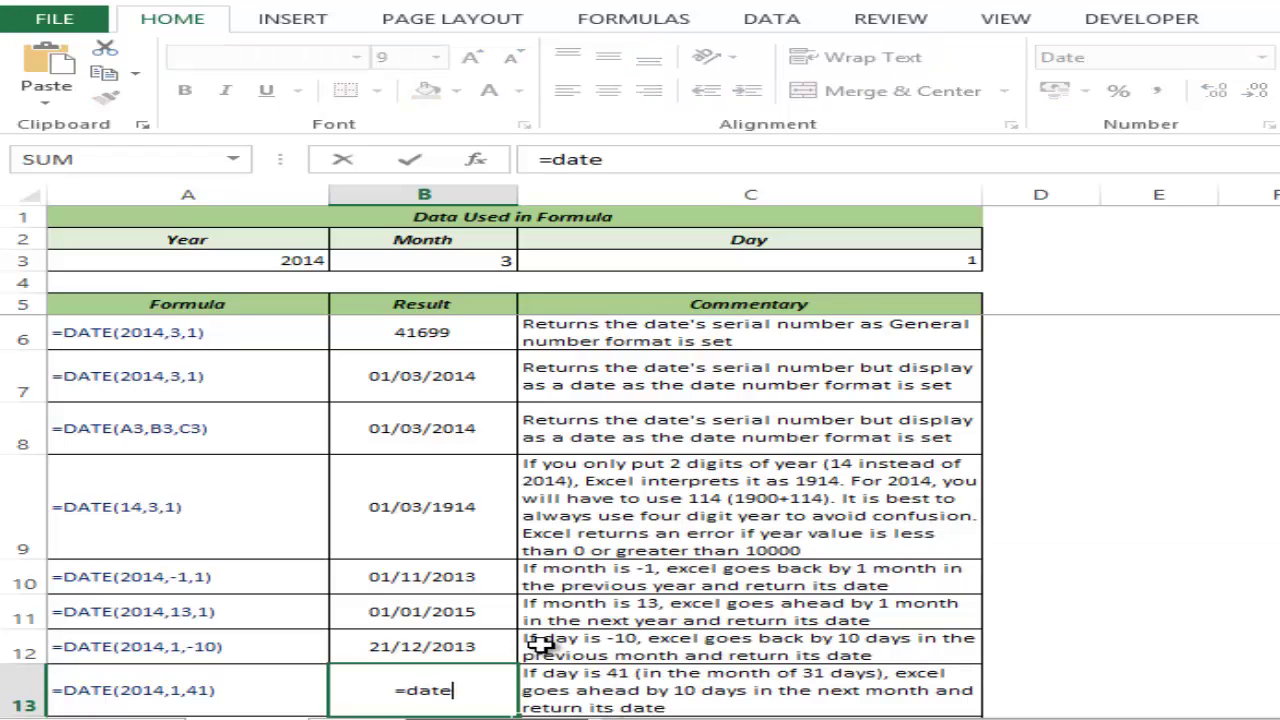
key("Tab")
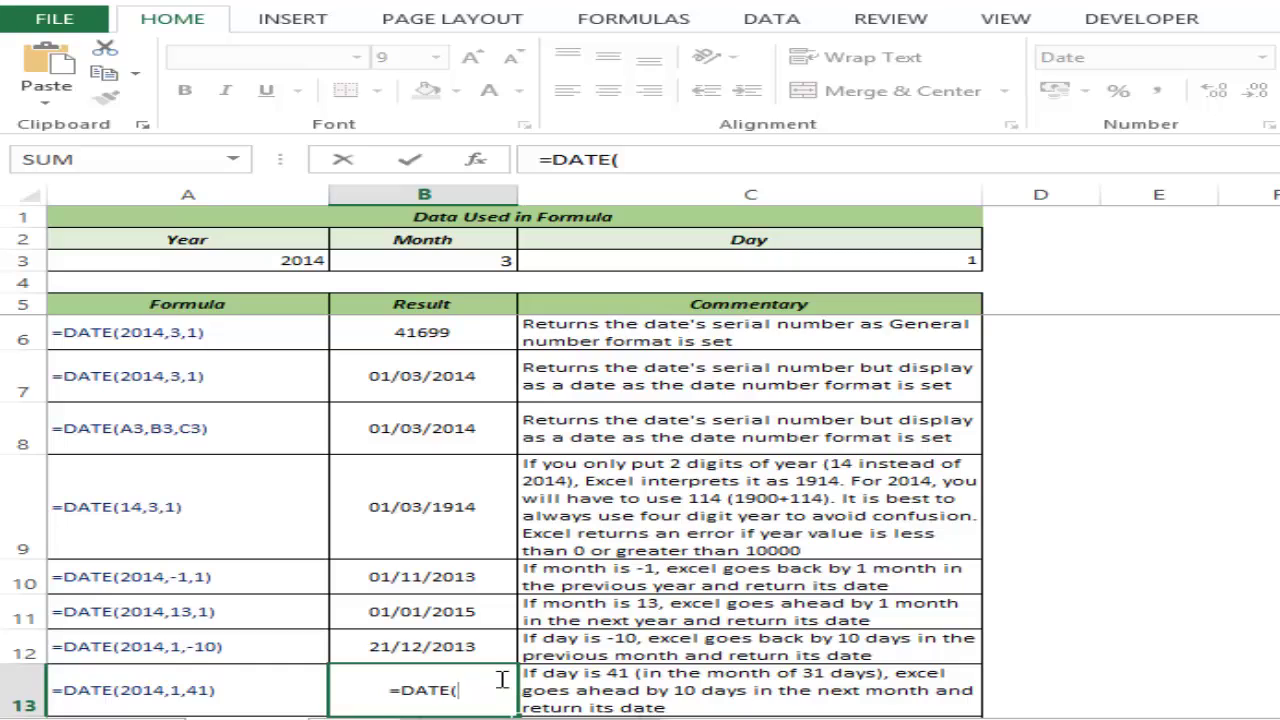
type("2014")
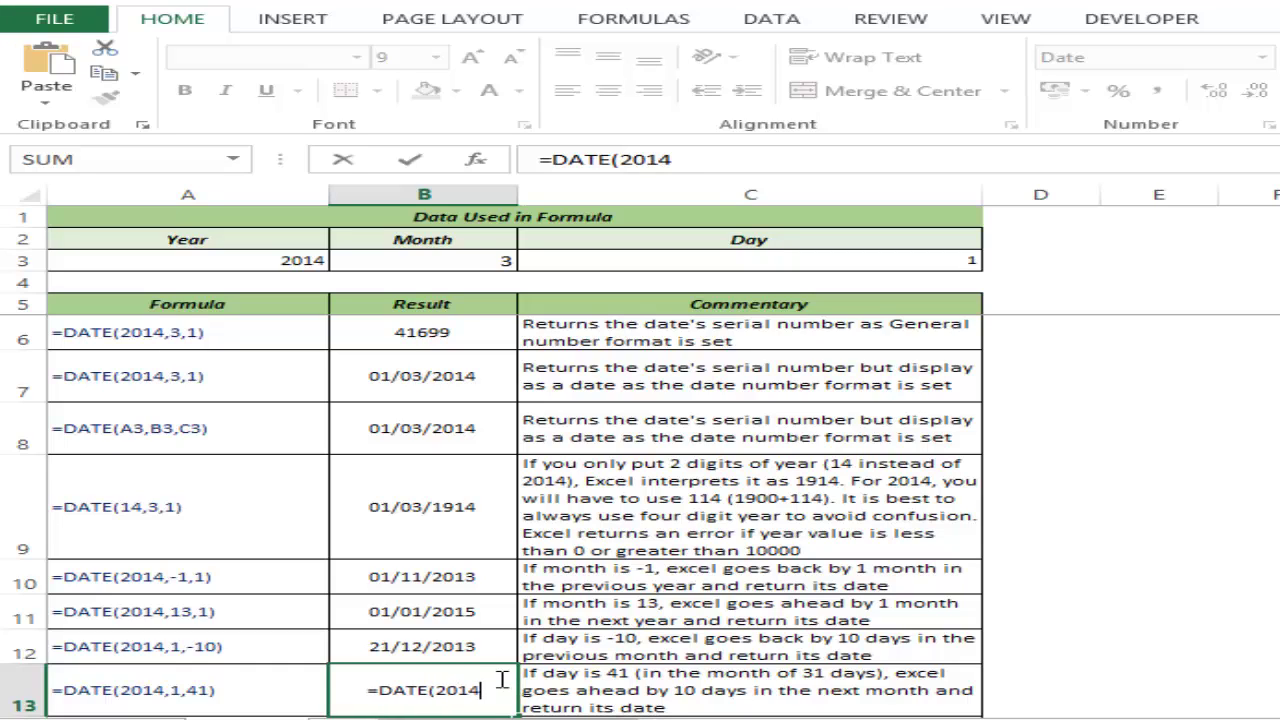
type(",1,41)")
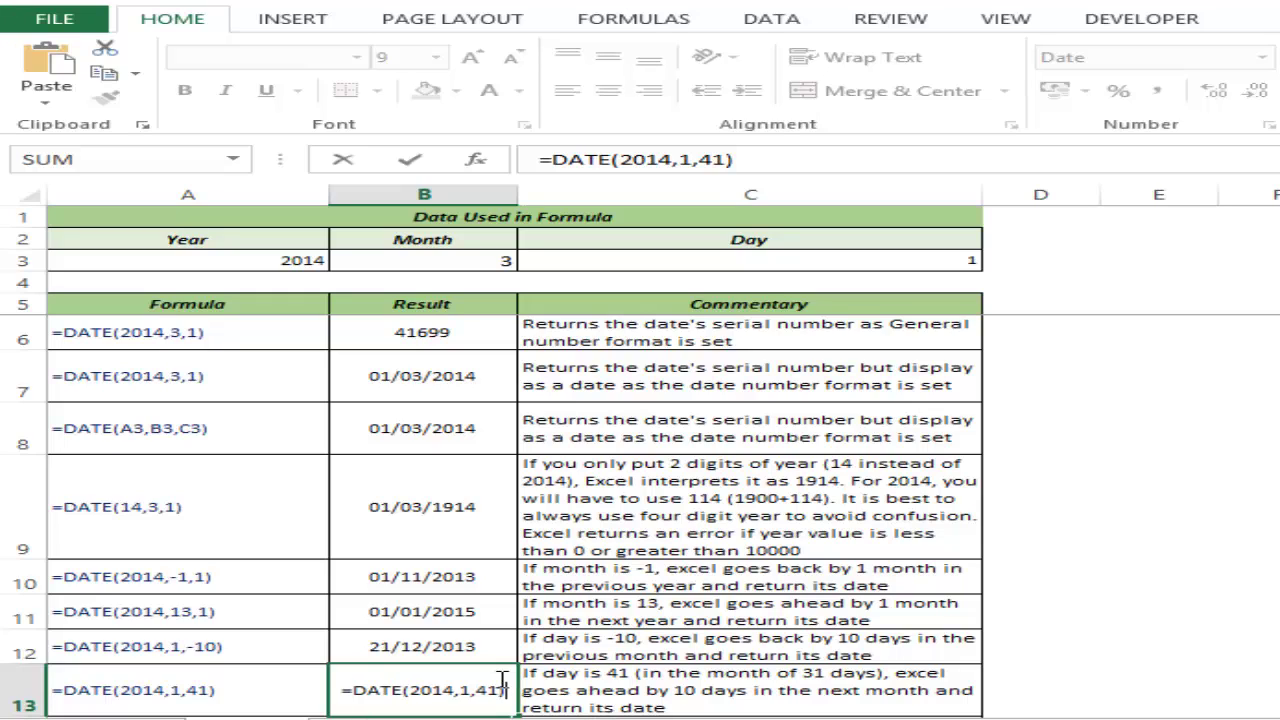
key("ctrl+Return")
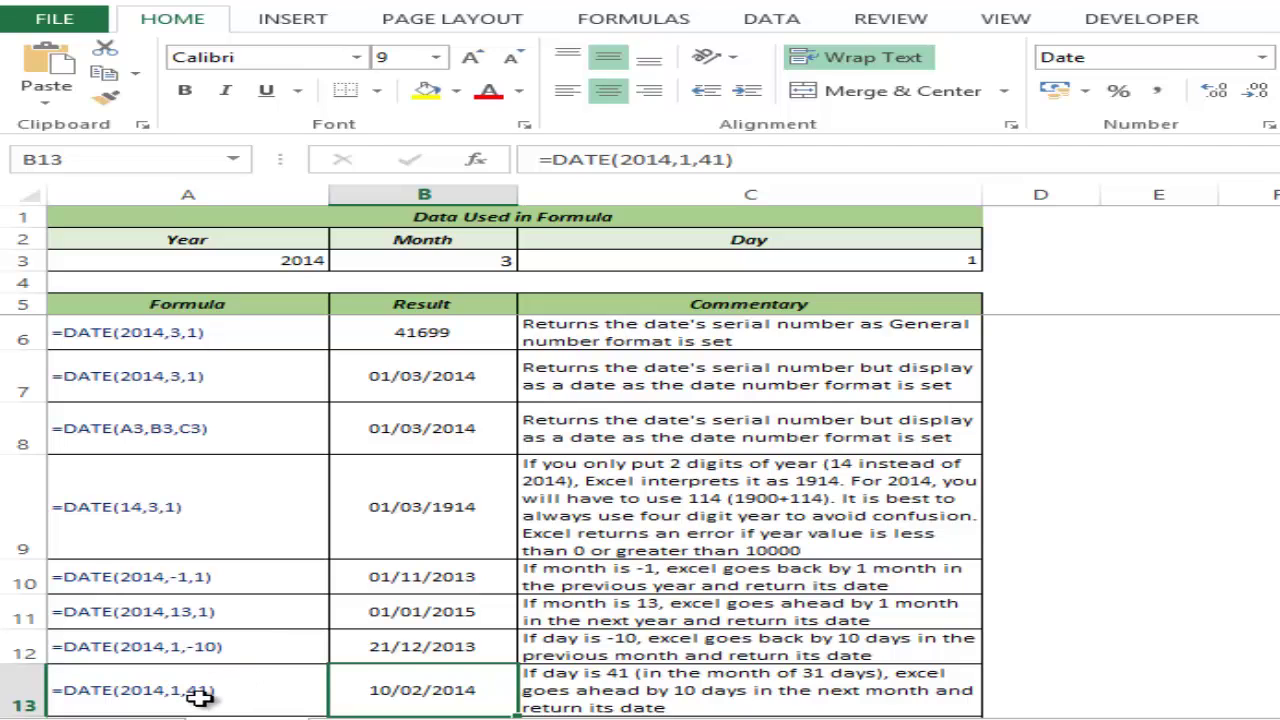
- Enter the formula =DATE(2014,1,41)+10 in result cell B14 and set the cell's number format to General
scroll(263, 672, "down", 1)
left_click(415, 610)
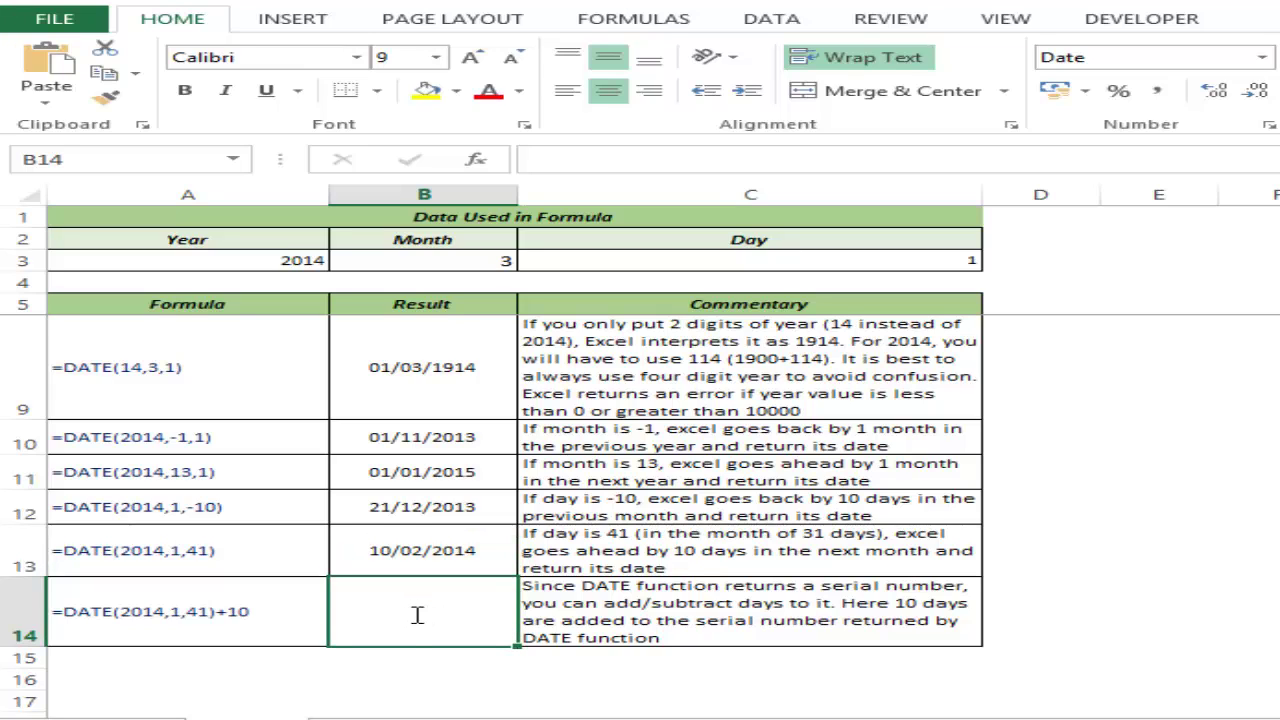
type("=date")
key("Tab")
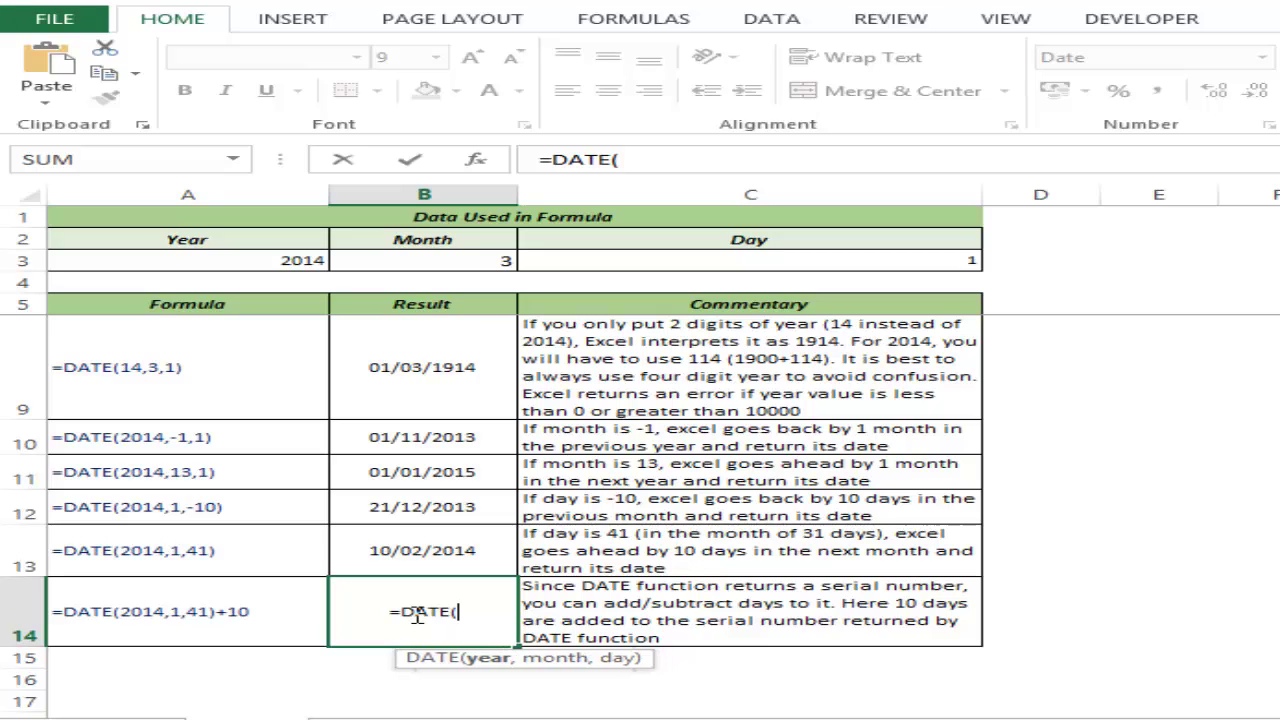
type("2014")
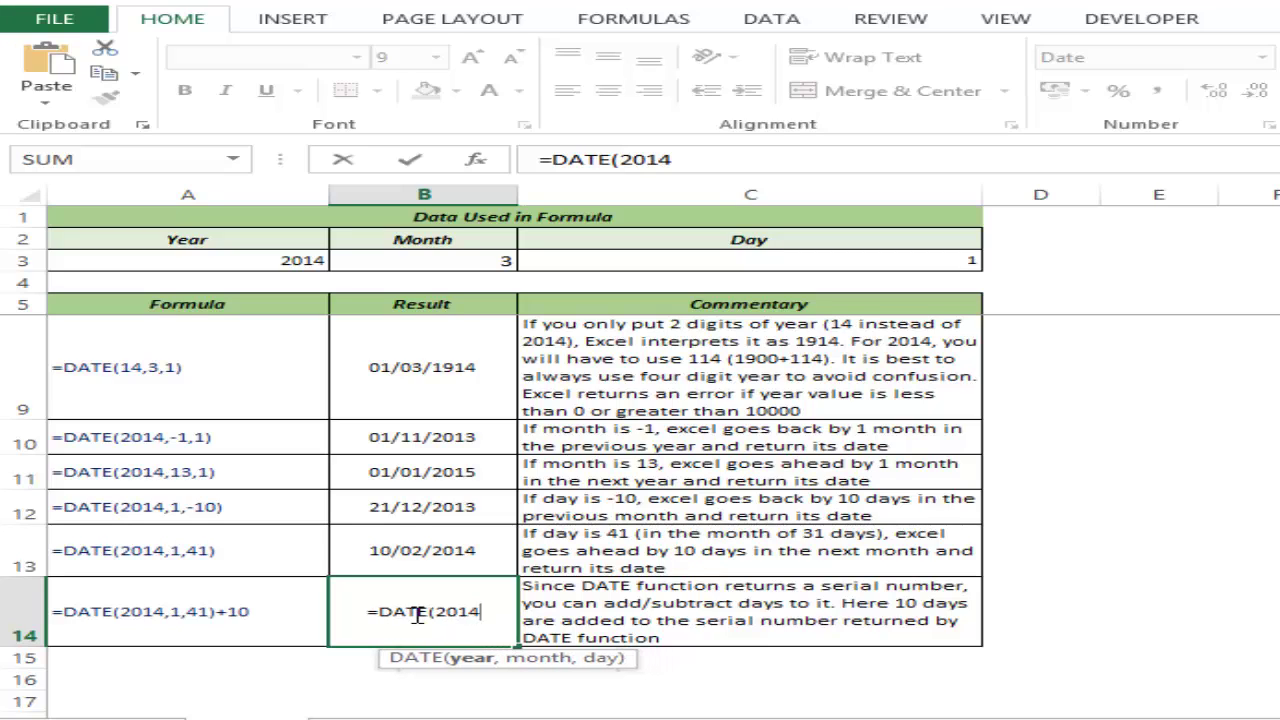
type(",1")
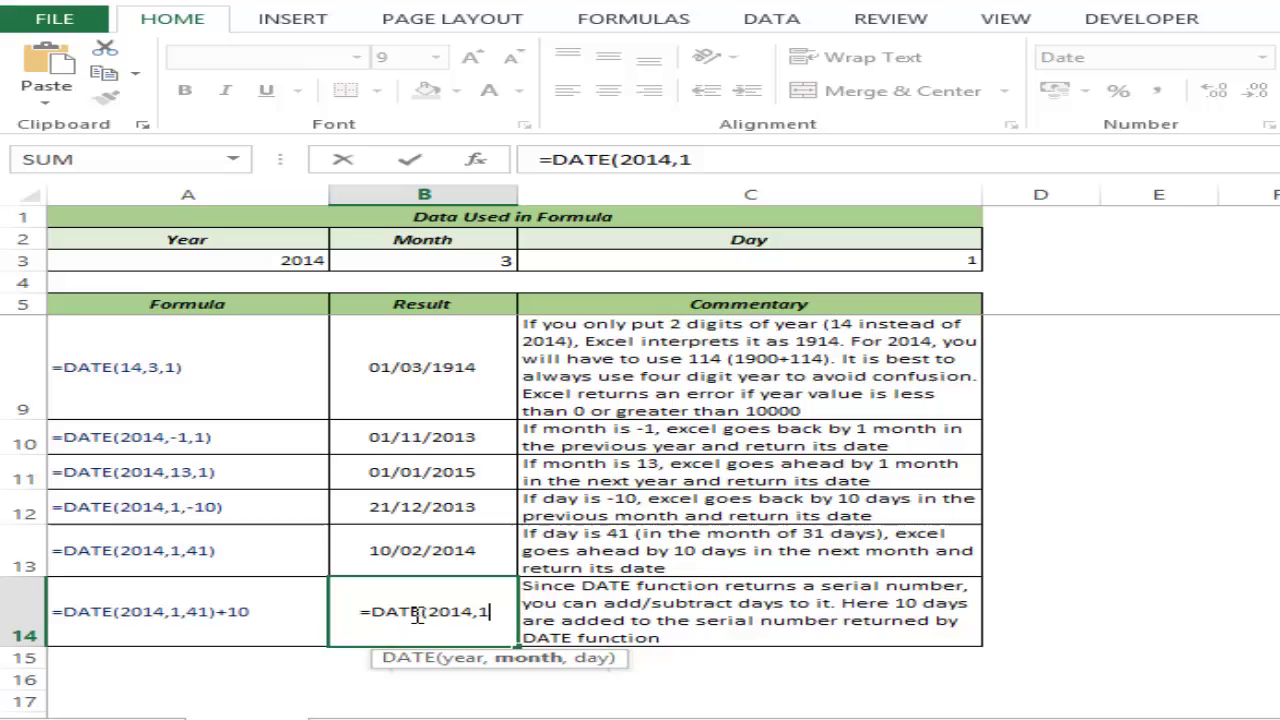
type(",")
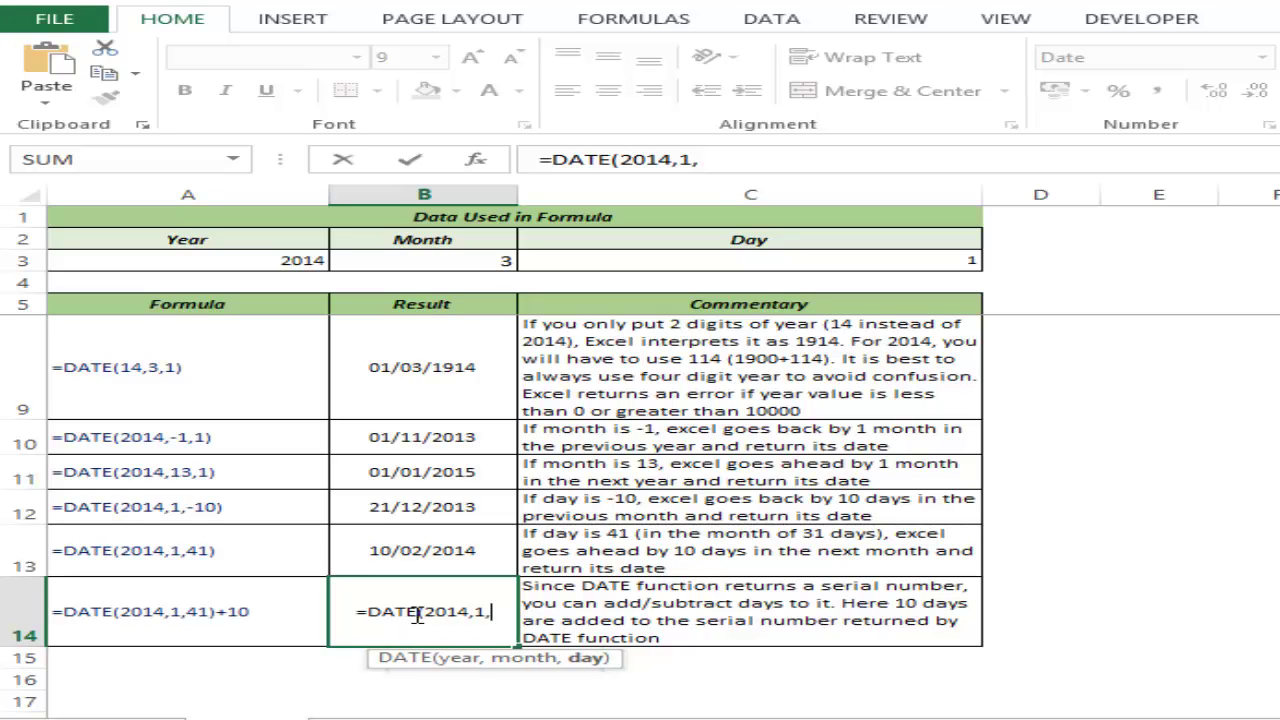
type("41")
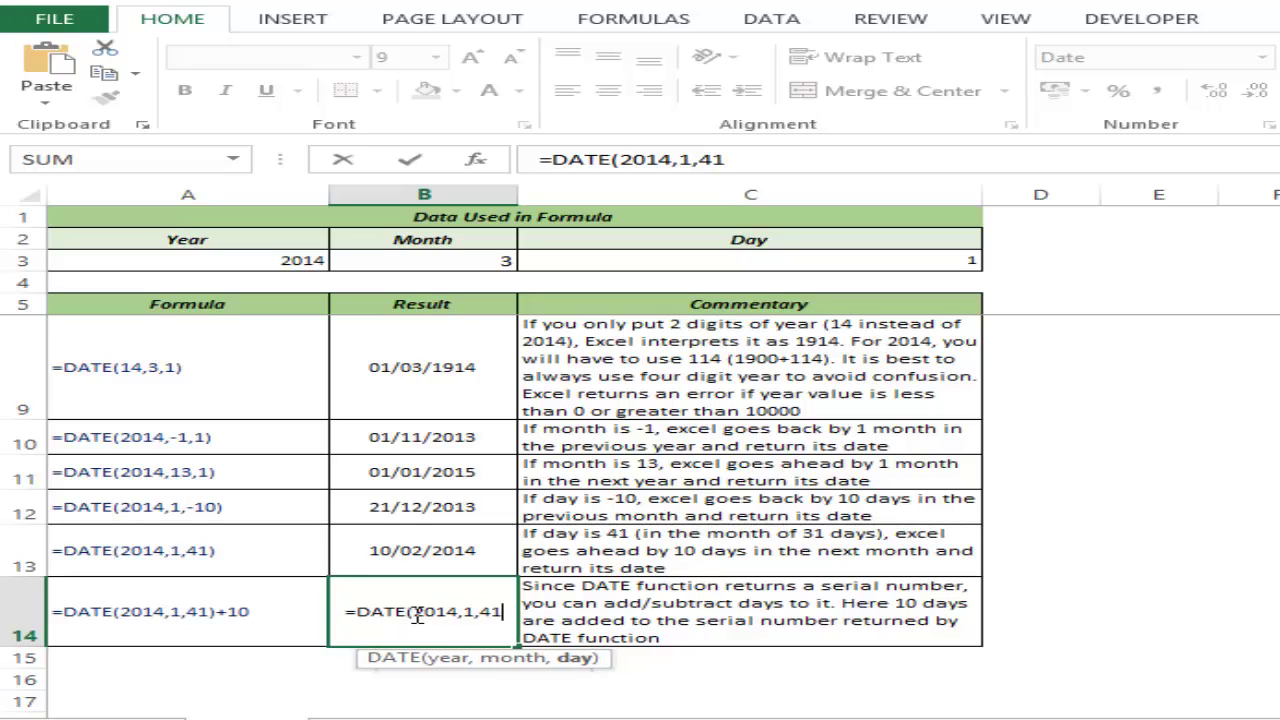
type(")+")
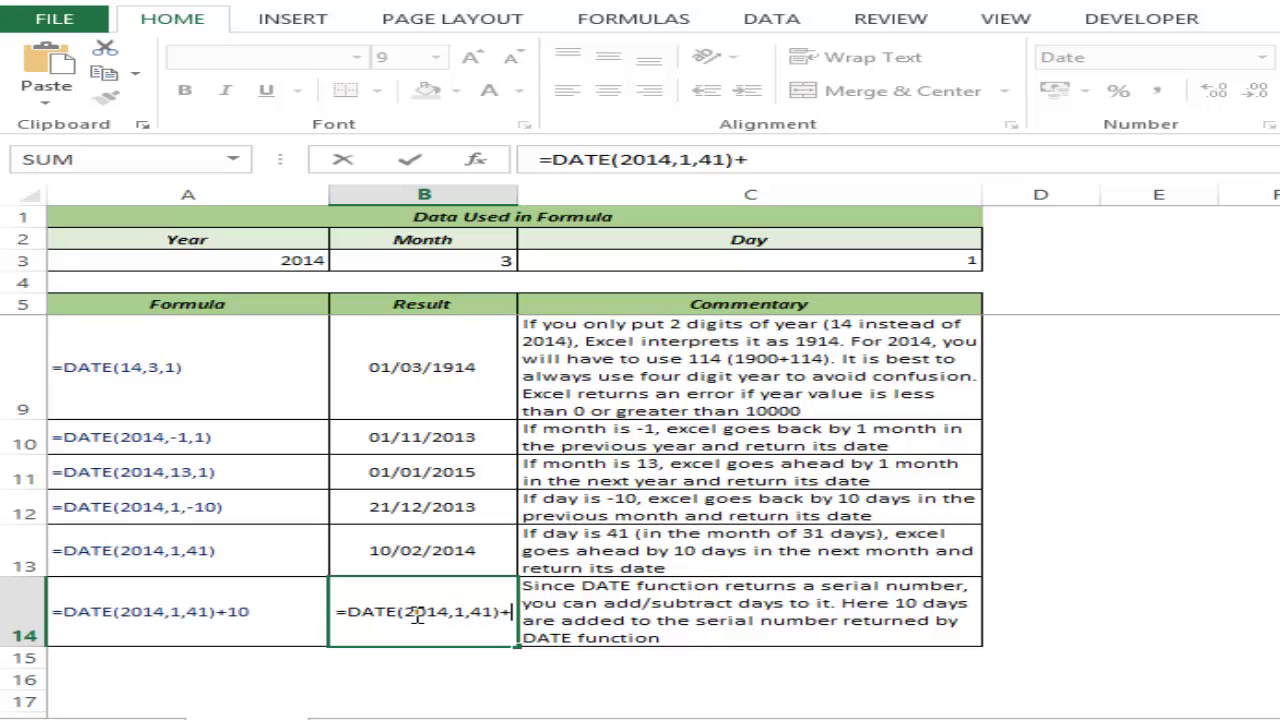
type("10")
key("ctrl+Return")
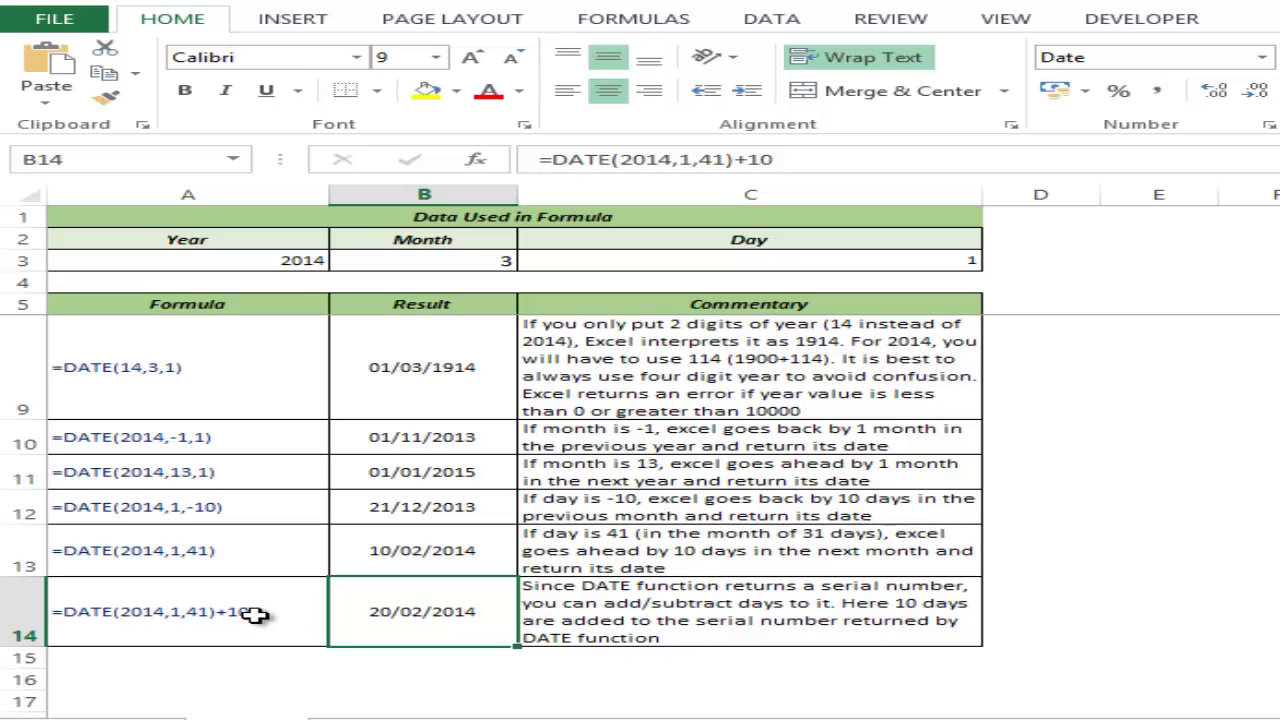
left_click(1263, 58)
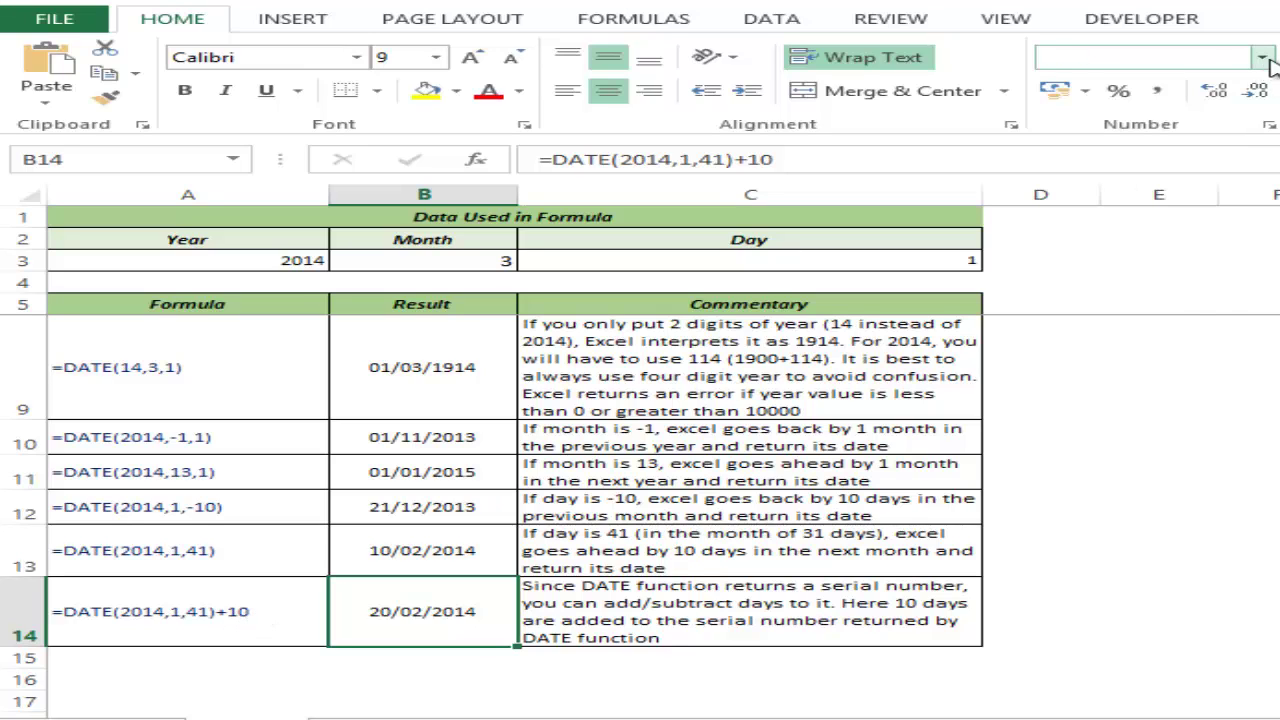
left_click(1229, 86)
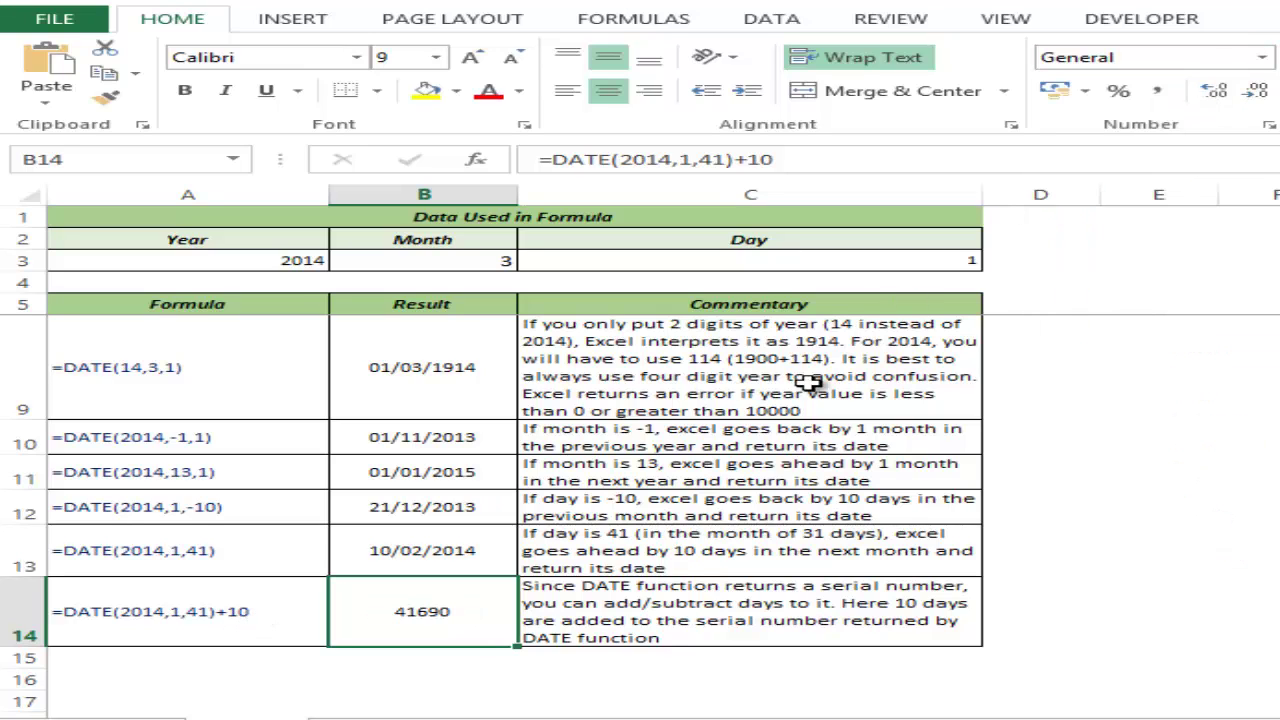
- Remove the +10 from the formula in B14, making it =DATE(2014,1,41)
double_click(438, 612)
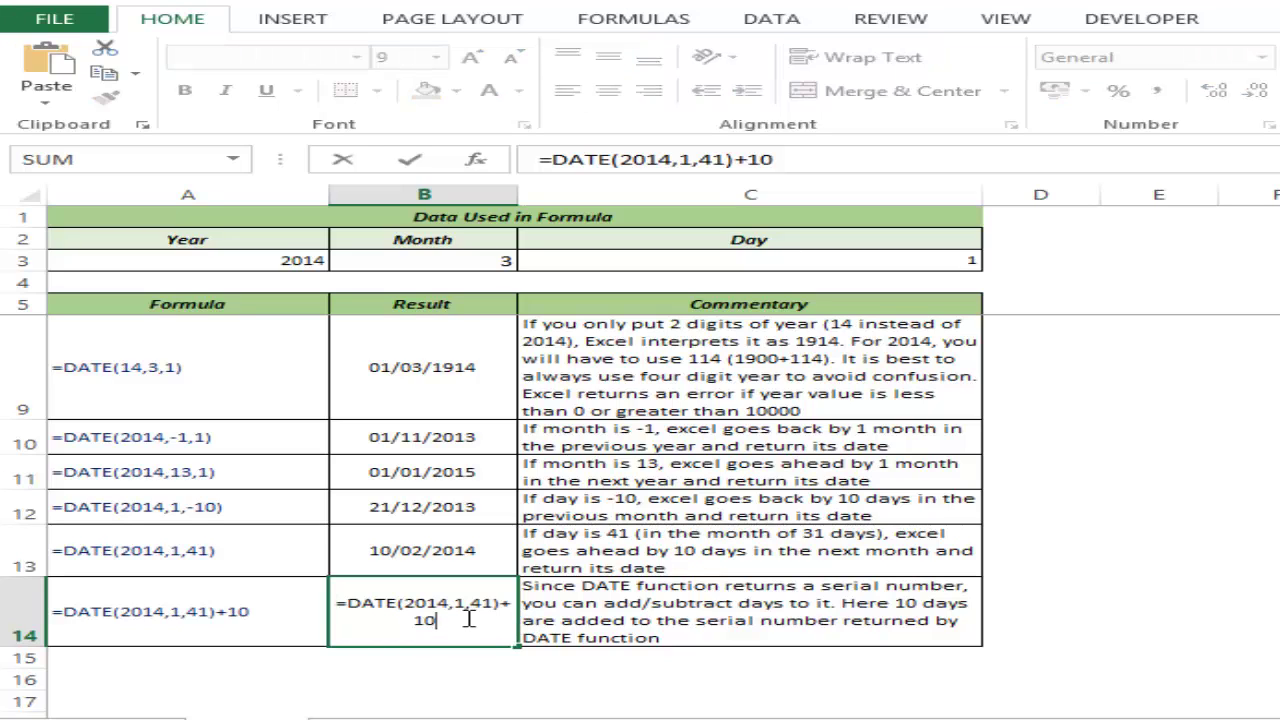
key("BackSpace")
key("BackSpace")
key("BackSpace")
key("BackSpace")
type(")")
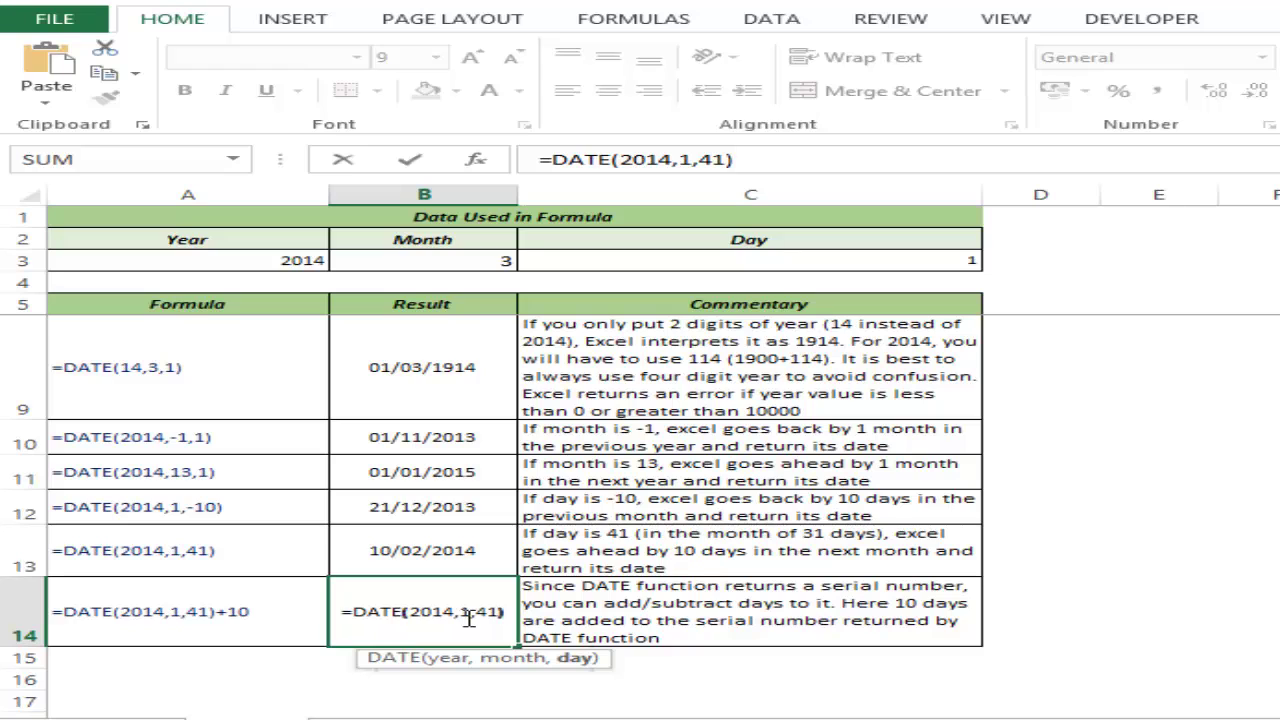
key("Return")
- Apply the General number format to B14 again so the shortened formula shows as a serial number
left_click(463, 617)
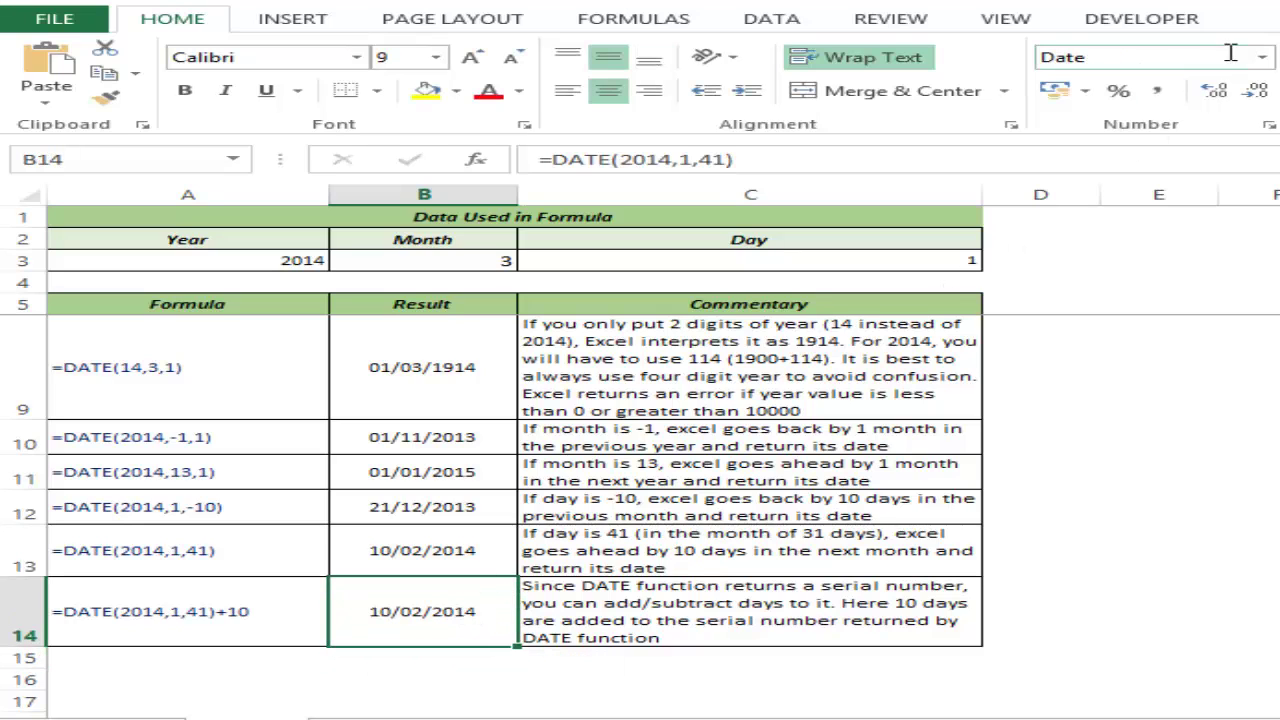
left_click(1262, 57)
left_click(1222, 96)
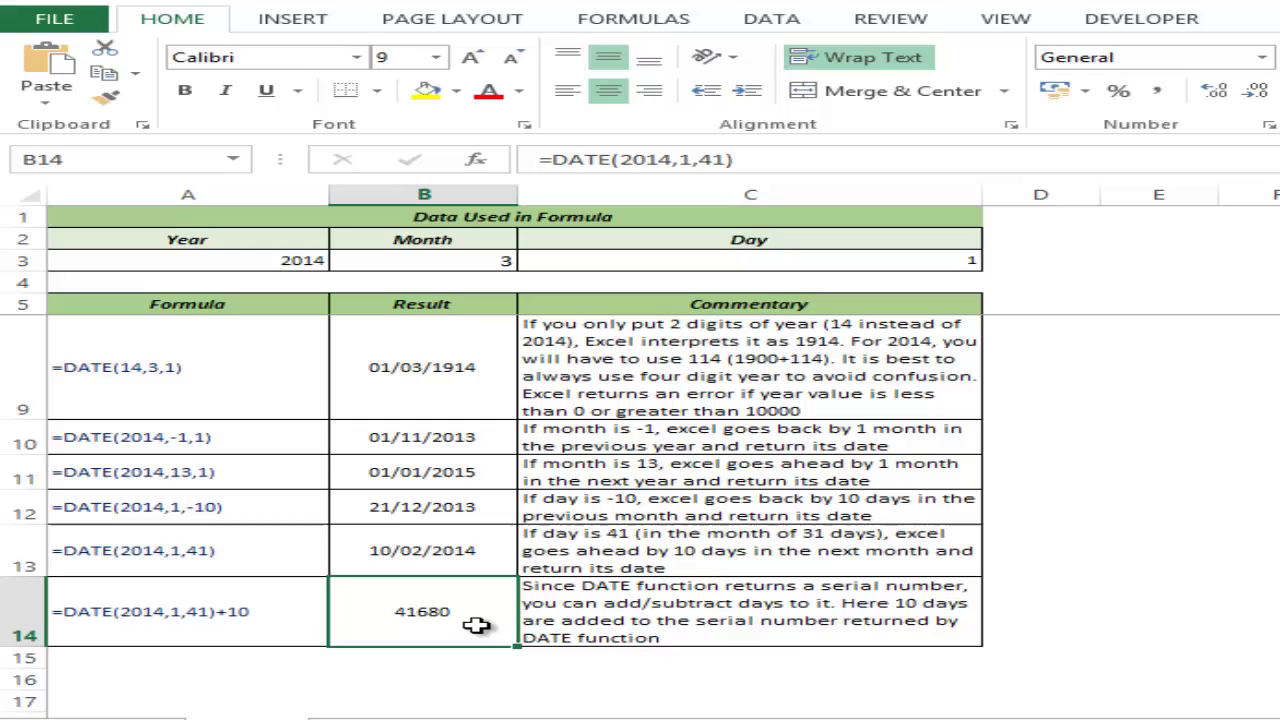